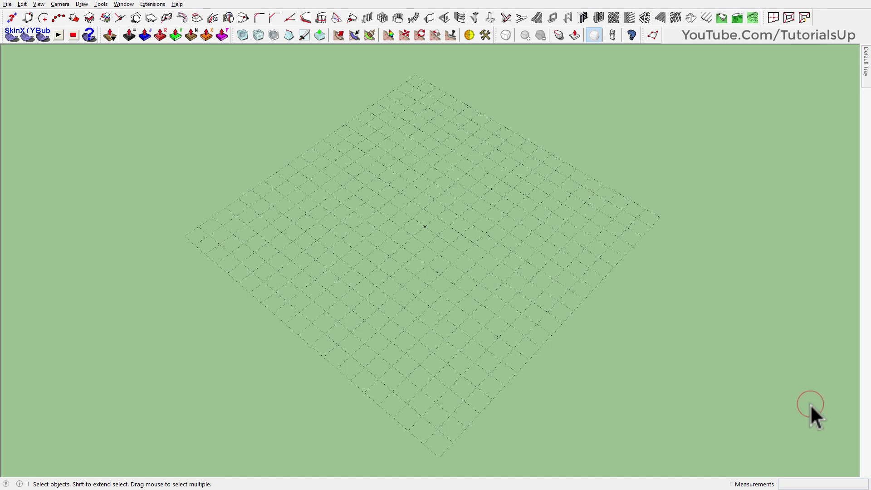
Draw a 30' radius circle centred at the origin.
key("c")
left_click(424, 226)
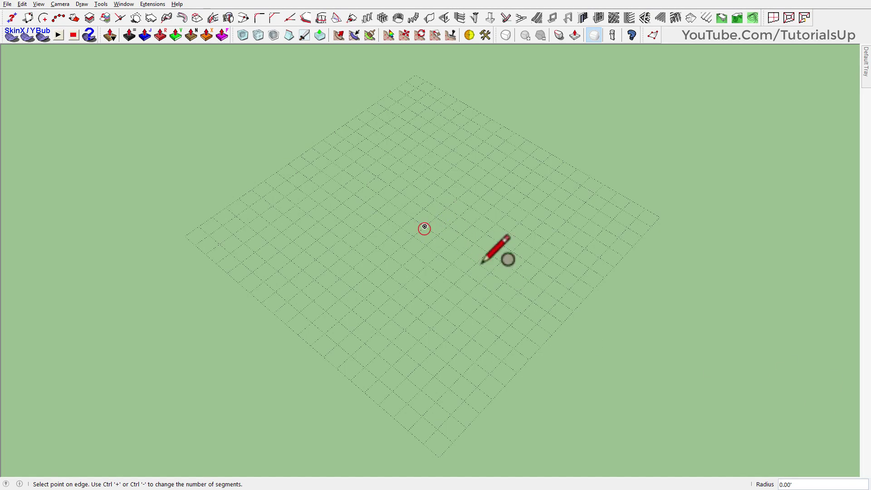
left_click(561, 323)
key("space")
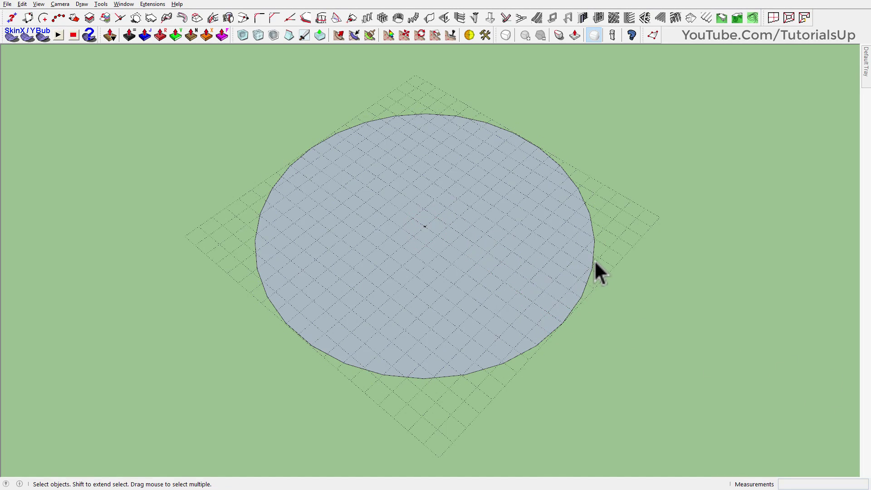
Set the circle's segments to 5 in Entity Info, making a pentagon face.
left_click(595, 261)
mouse_move(865, 61)
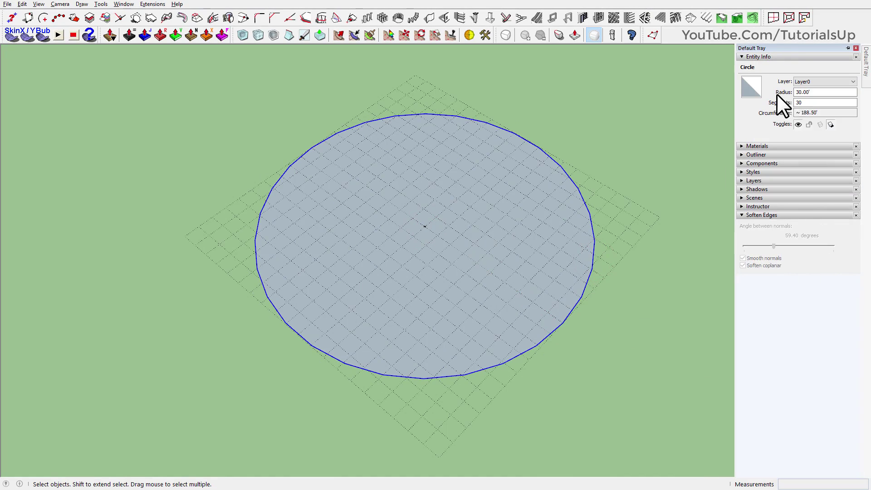
double_click(815, 103)
type("5")
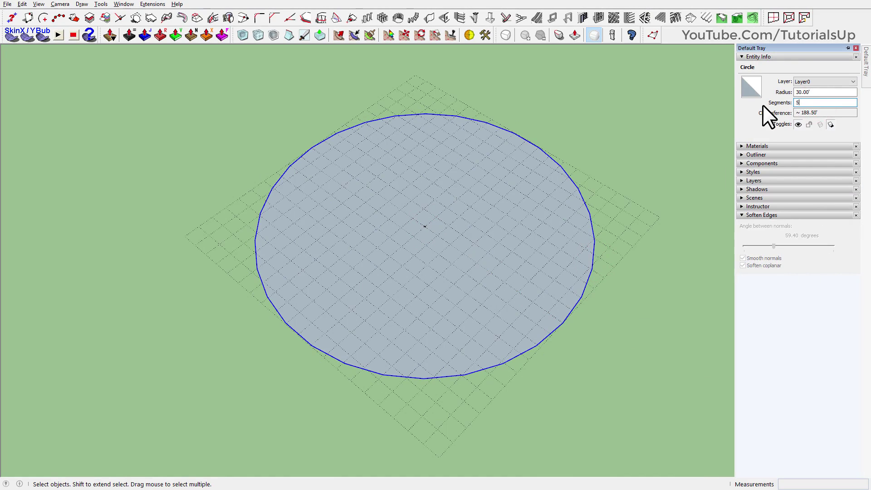
key("Return")
left_click(627, 115)
left_click(635, 252)
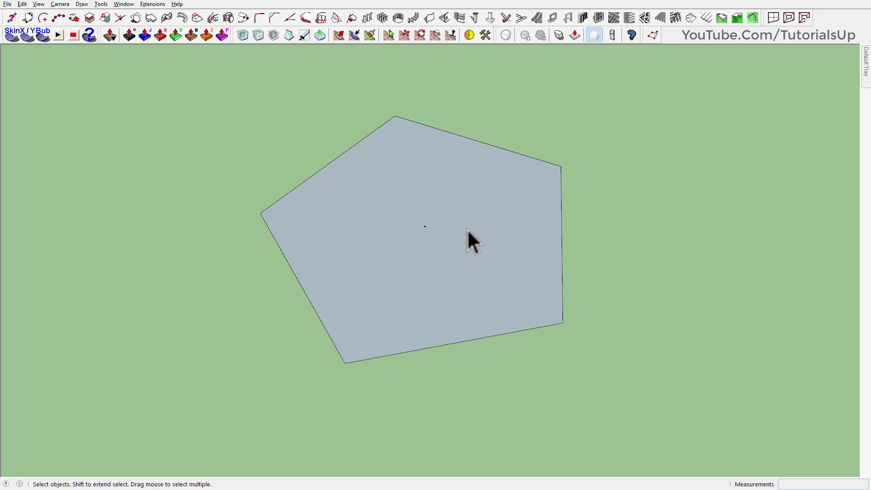
Draw lines from the pentagon centre to two corners and an edge midpoint, and select the two triangles.
key("l")
left_click(424, 227)
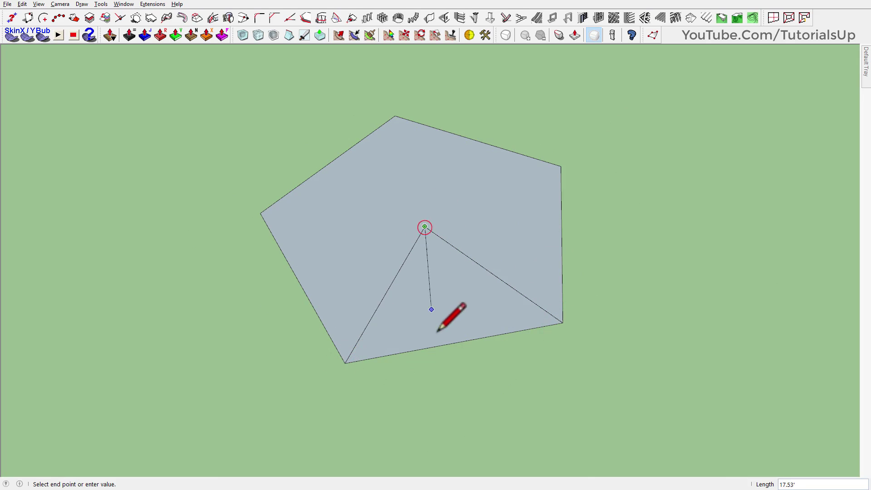
key("space")
left_click(467, 314)
left_click(426, 320, "shift")
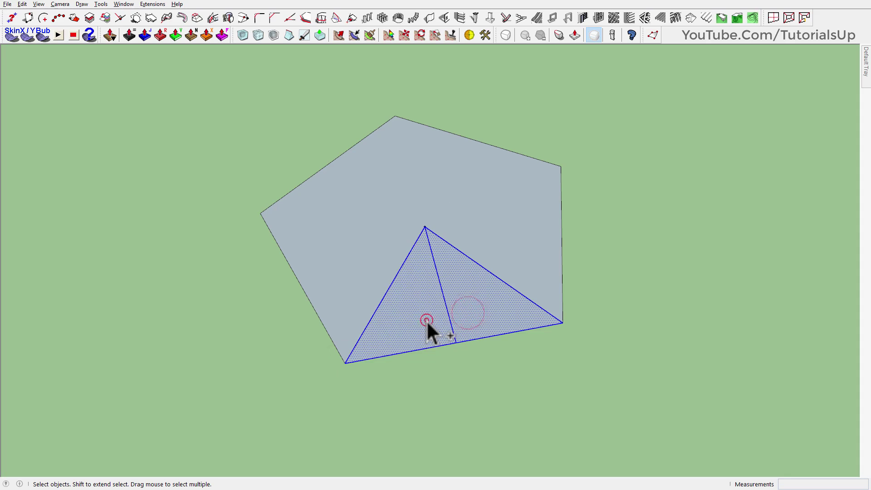
Rotate-copy the triangle wedge 72° about the centre four times (4x) to fill the pentagon.
key("q")
scroll(426, 241, "up", 1)
scroll(424, 238, "up", 2)
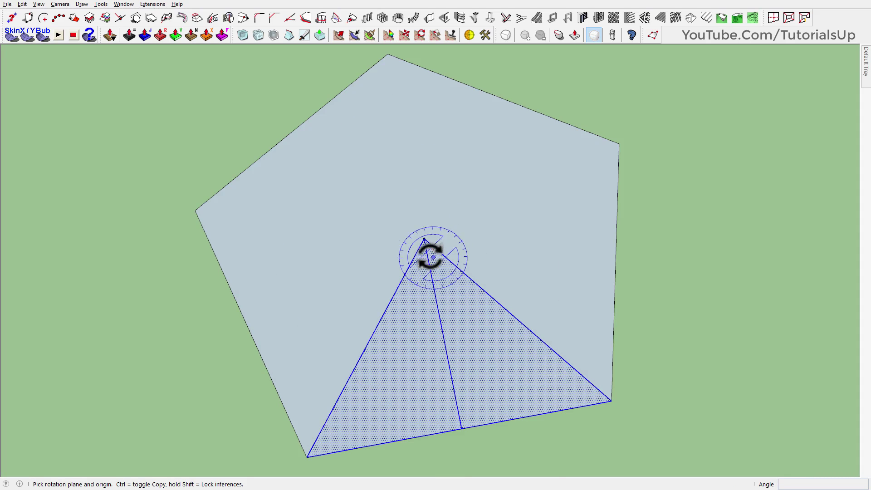
left_click(424, 238)
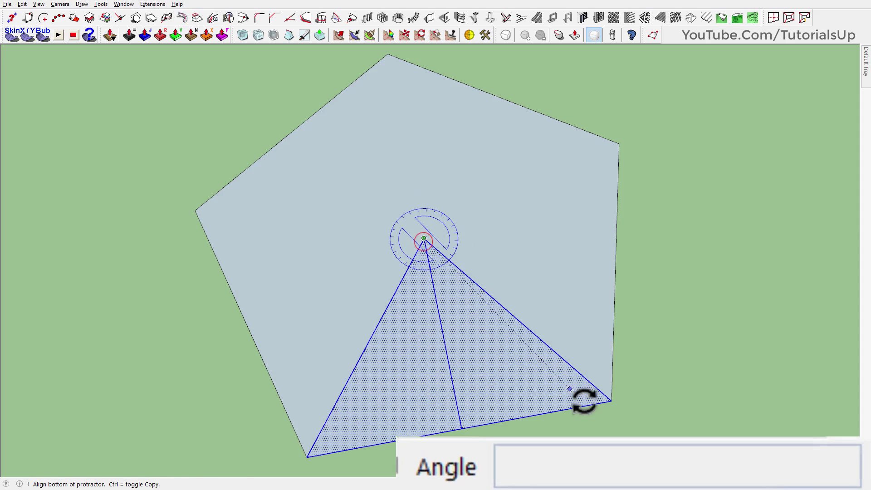
left_click(611, 401)
left_click(306, 457)
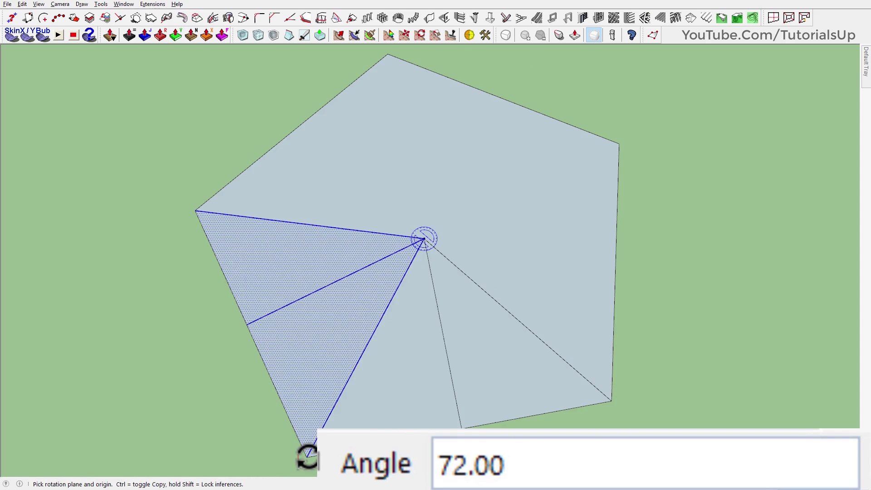
key("Return")
key("space")
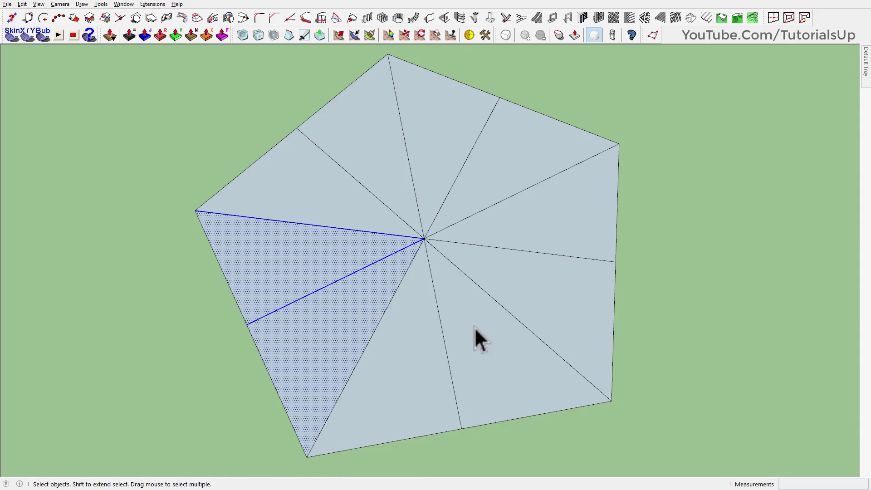
mouse_move(475, 327)
middle_mouse_down()
mouse_move(459, 268)
mouse_move(476, 274)
middle_mouse_up()
triple_click(476, 274)
Reverse the pentagon's faces to white and group all ten triangles together.
right_click(476, 274)
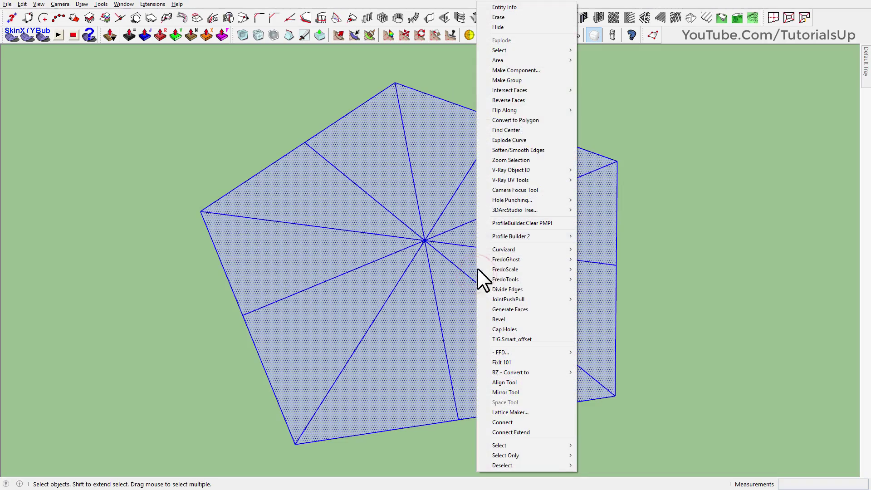
left_click(548, 101)
triple_click(543, 195)
right_click(544, 195)
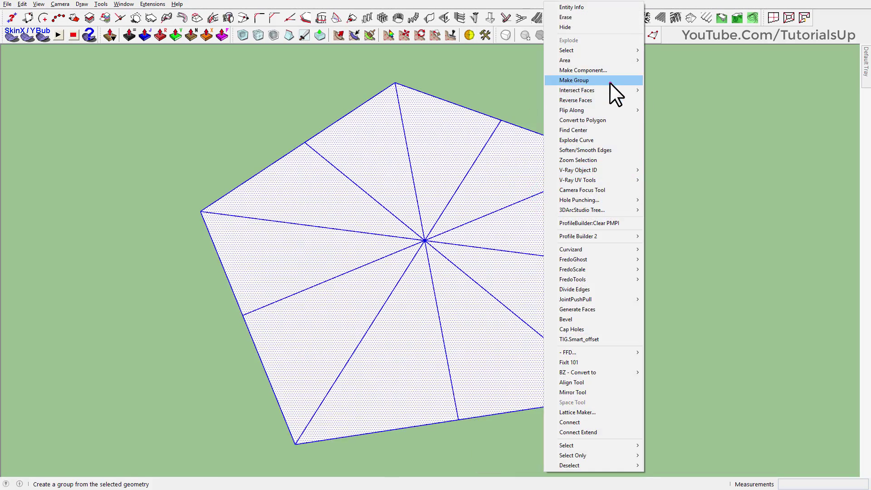
left_click(609, 83)
mouse_move(524, 274)
middle_mouse_down()
mouse_move(476, 165)
mouse_move(486, 64)
mouse_move(480, 284)
mouse_move(462, 238)
middle_mouse_up()
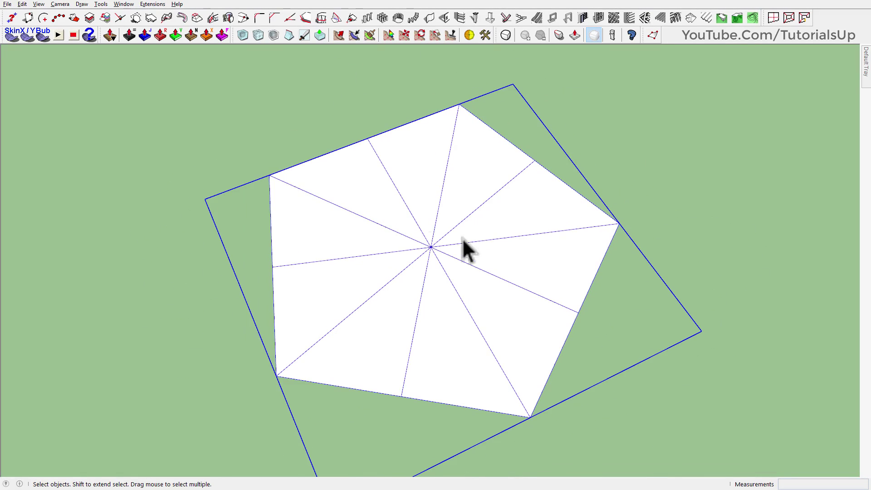
Apply Artisan Subdivide and Smooth to the pentagon group with Iterations set to 2.
left_click(243, 38)
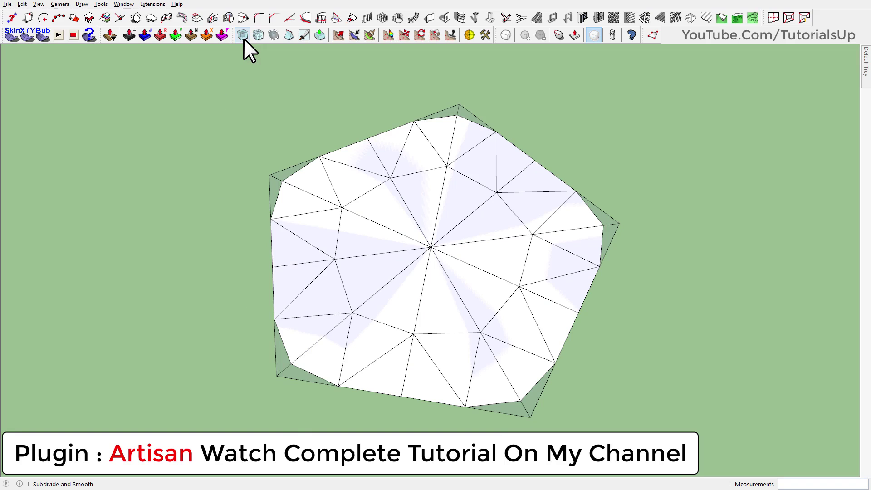
mouse_move(274, 183)
middle_mouse_down()
mouse_move(366, 320)
mouse_move(426, 274)
mouse_move(456, 188)
mouse_move(499, 229)
mouse_move(487, 256)
middle_mouse_up()
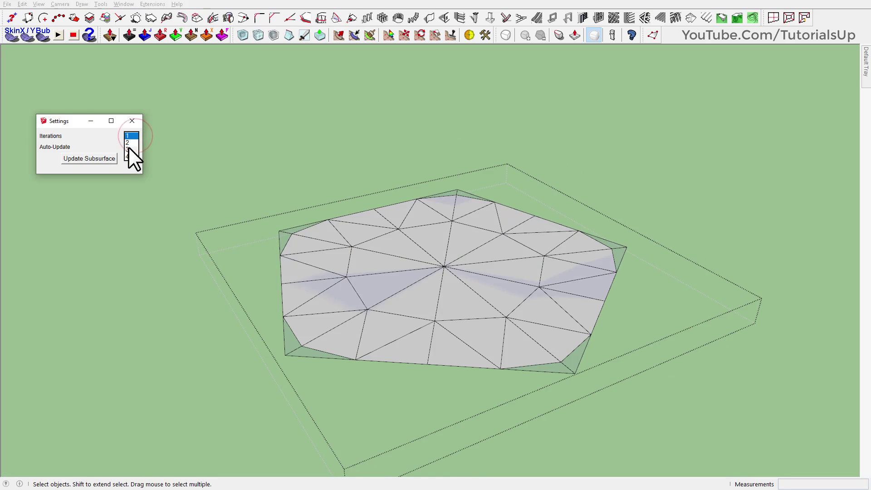
left_click(128, 143)
mouse_move(441, 286)
middle_mouse_down()
mouse_move(414, 362)
mouse_move(301, 225)
middle_mouse_up()
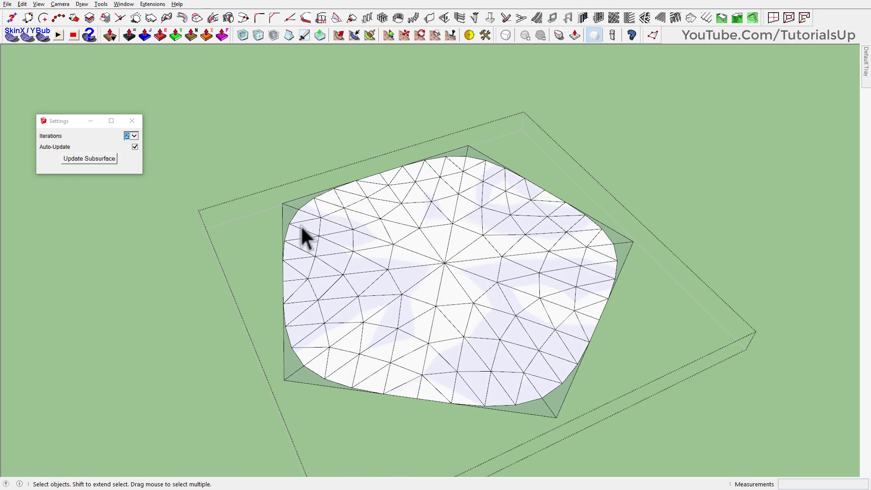
left_click(262, 186)
Test-move a mesh corner upward, then undo the change.
key("m")
middle_click_drag(284, 203, 295, 129)
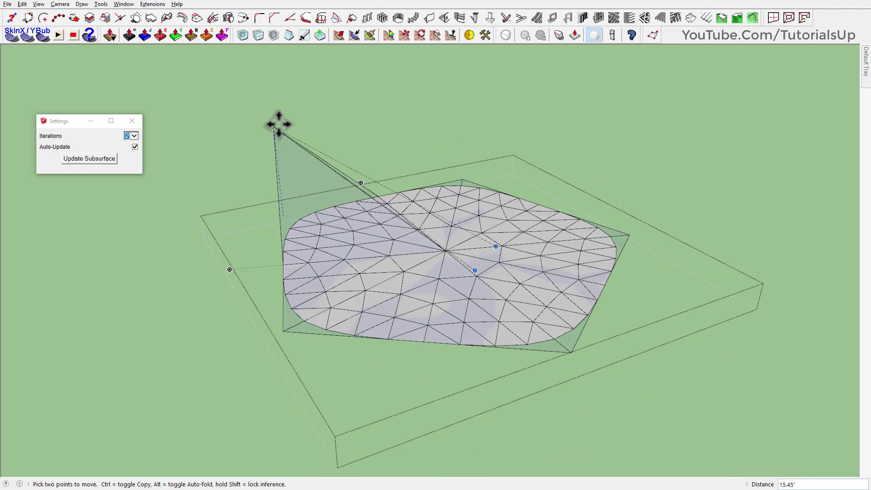
left_click(279, 109)
mouse_move(408, 230)
middle_mouse_down()
mouse_move(761, 116)
mouse_move(424, 233)
mouse_move(467, 279)
middle_mouse_up()
key("ctrl+z")
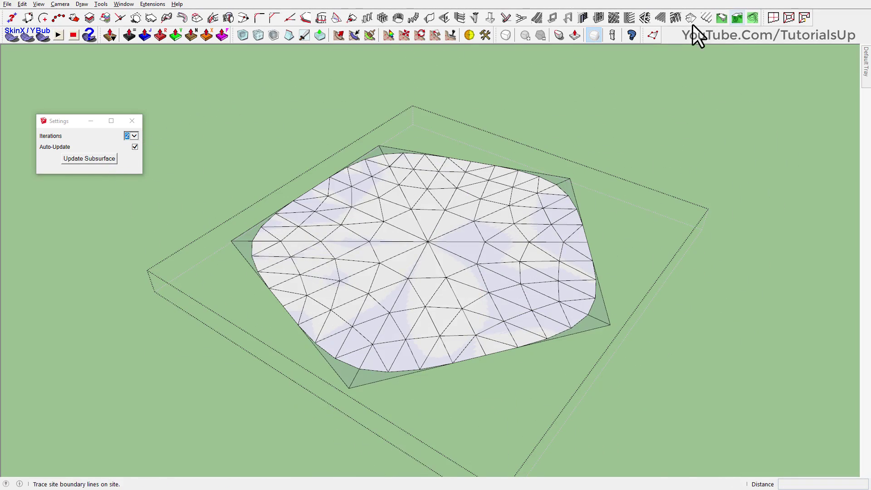
Select the corner cage vertices with Vertex Tools and raise them with the gizmo.
left_click(654, 35)
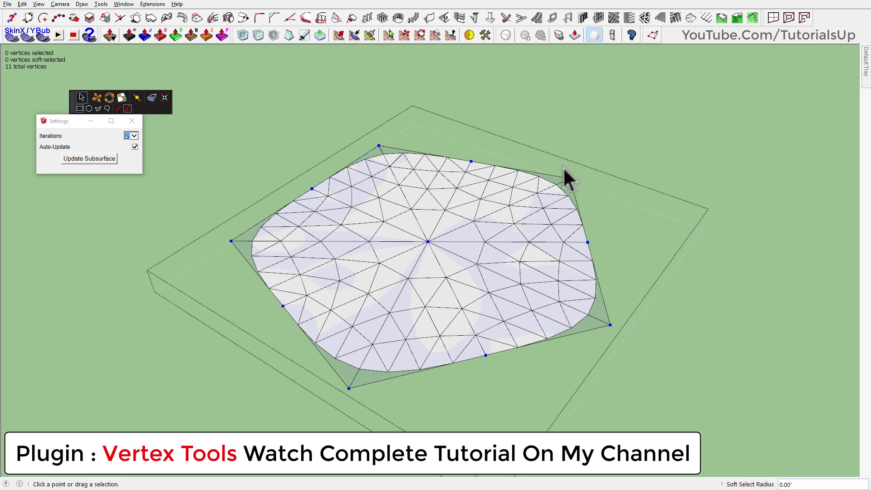
left_click(610, 324, "shift")
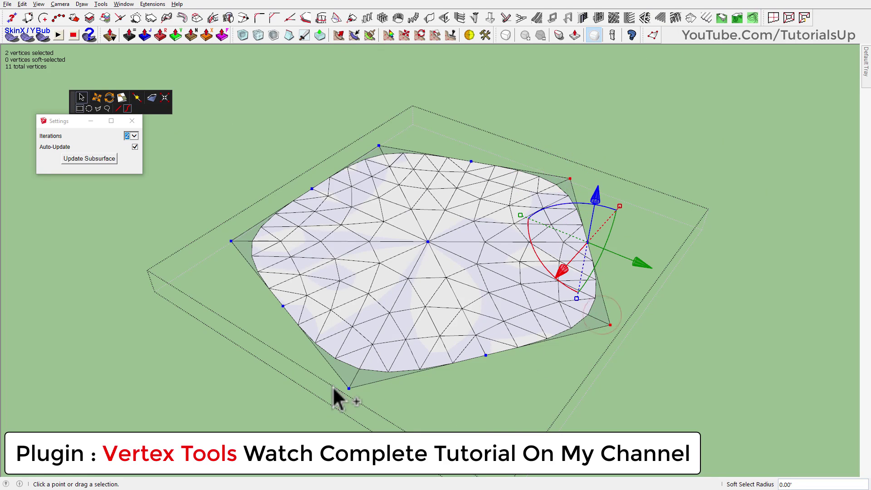
left_click(348, 388, "shift")
left_click(230, 240, "shift")
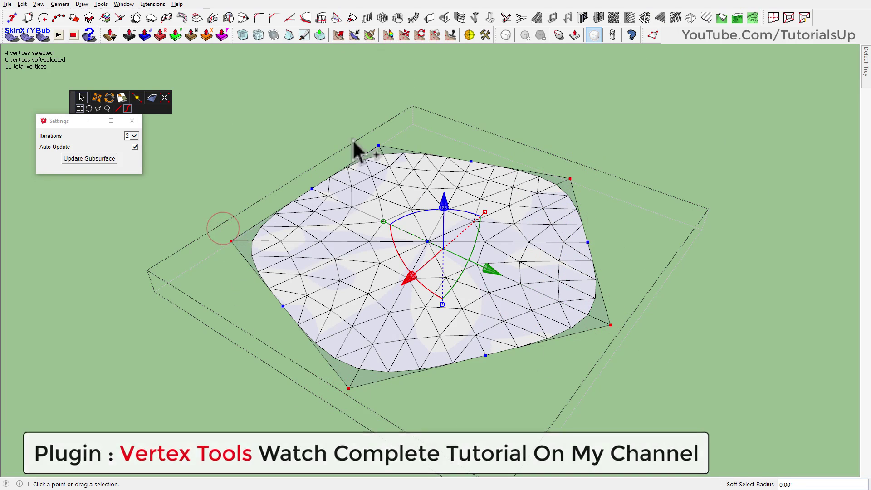
middle_click_drag(469, 257, 477, 320)
left_click_drag(438, 183, 441, 83)
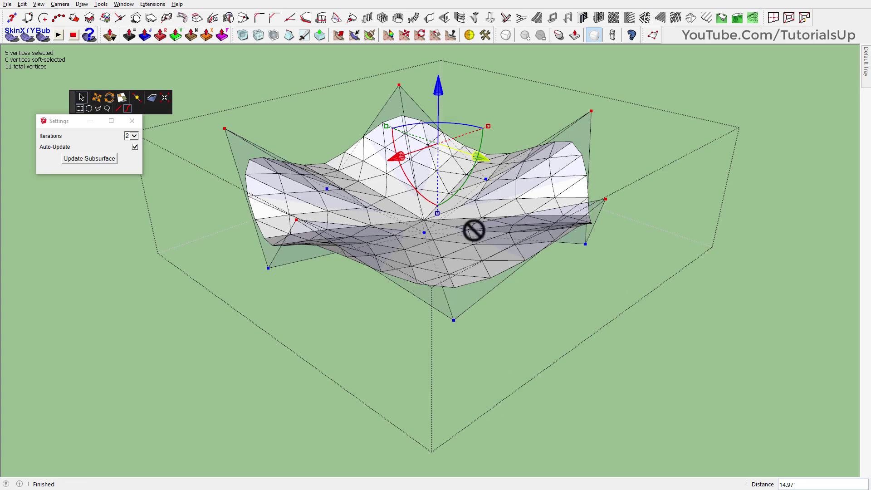
mouse_move(469, 223)
middle_mouse_down()
mouse_move(465, 184)
mouse_move(475, 356)
mouse_move(447, 155)
middle_mouse_up()
scroll(447, 155, "up", 2)
left_click_drag(450, 137, 444, 145)
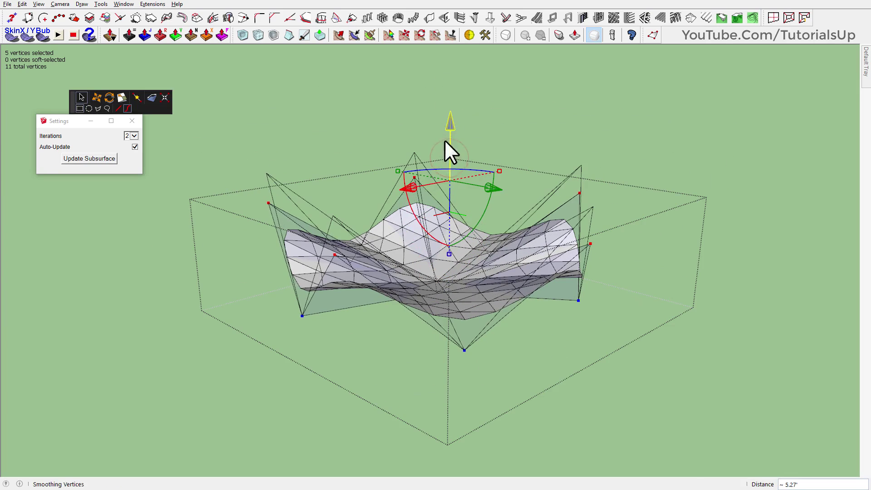
middle_click_drag(444, 145, 438, 228)
Set subdivision Iterations to 4, then lift and slightly scale out the selected vertices.
left_click(133, 135)
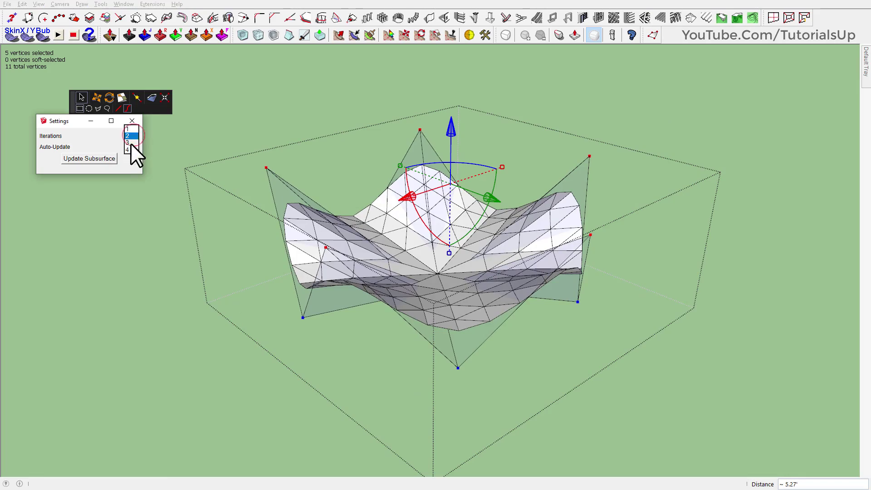
left_click(129, 149)
mouse_move(416, 308)
middle_mouse_down()
mouse_move(389, 288)
mouse_move(399, 156)
mouse_move(439, 211)
middle_mouse_up()
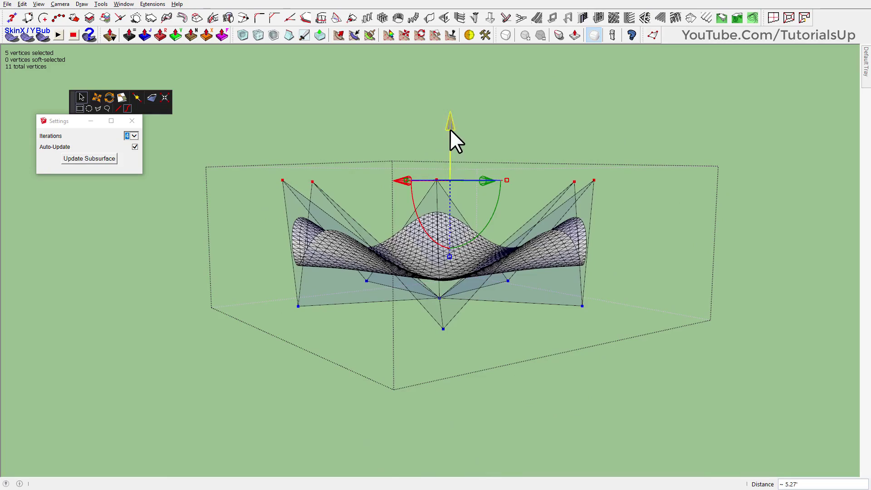
left_click_drag(450, 130, 451, 90)
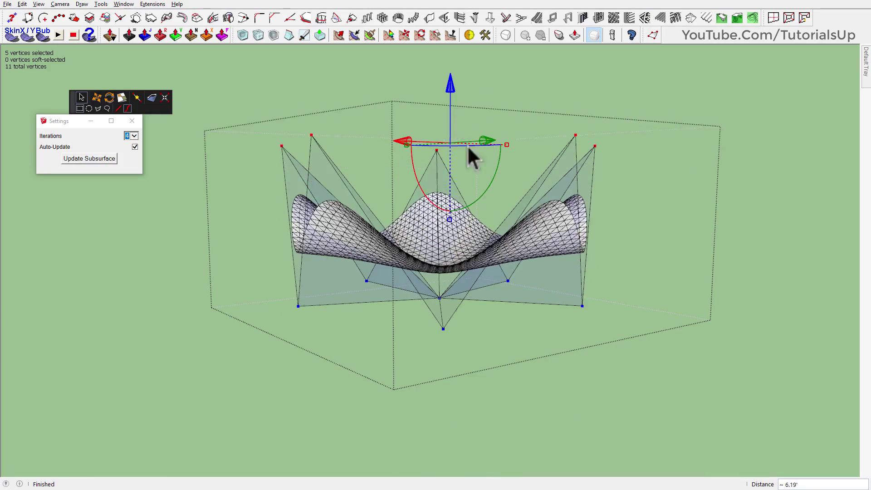
mouse_move(472, 156)
middle_mouse_down()
mouse_move(375, 146)
mouse_move(423, 210)
mouse_move(521, 132)
middle_mouse_up()
left_click_drag(521, 133, 526, 130)
mouse_move(515, 170)
middle_mouse_down()
mouse_move(510, 133)
mouse_move(462, 137)
middle_mouse_up()
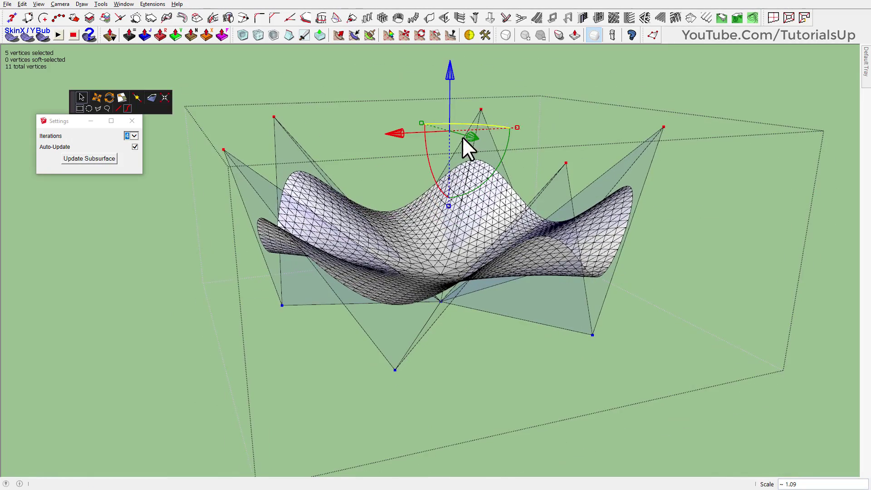
left_click_drag(448, 85, 449, 73)
mouse_move(449, 73)
middle_mouse_down()
mouse_move(457, 284)
mouse_move(500, 152)
mouse_move(574, 185)
mouse_move(499, 352)
middle_mouse_up()
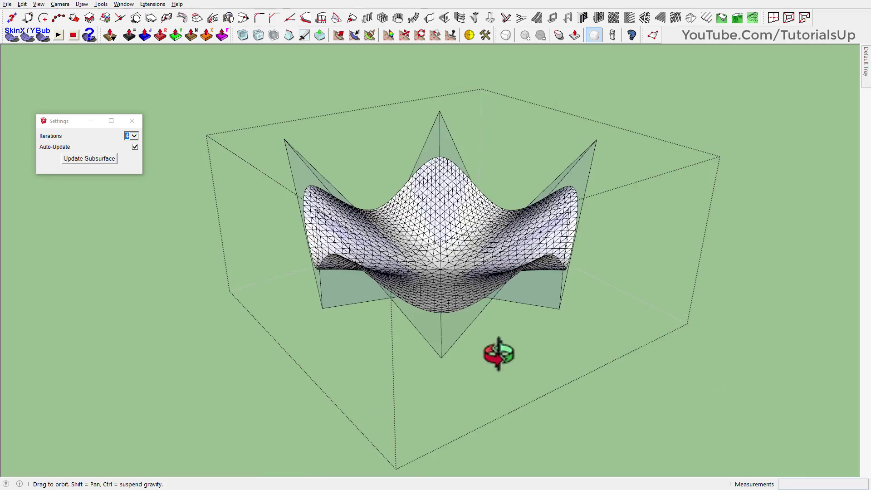
Pull a control vertex to reshape the surface and select the five top cage vertices.
left_click(290, 36)
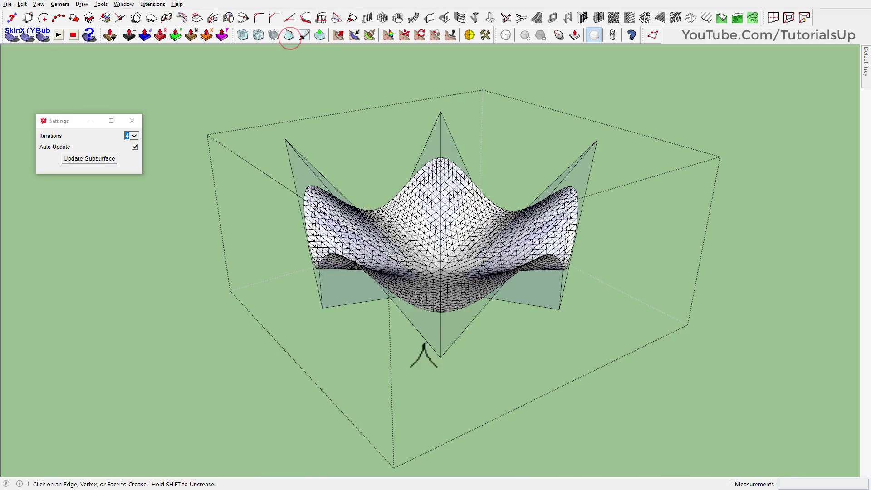
mouse_move(414, 355)
middle_mouse_down()
mouse_move(331, 272)
mouse_move(411, 350)
mouse_move(370, 360)
mouse_move(599, 358)
middle_mouse_up()
mouse_move(676, 363)
middle_mouse_down()
mouse_move(111, 305)
mouse_move(424, 404)
mouse_move(323, 412)
middle_mouse_up()
mouse_move(370, 261)
middle_mouse_down()
mouse_move(145, 335)
mouse_move(375, 356)
mouse_move(463, 200)
mouse_move(712, 305)
mouse_move(703, 275)
mouse_move(703, 346)
mouse_move(762, 280)
mouse_move(695, 315)
middle_mouse_up()
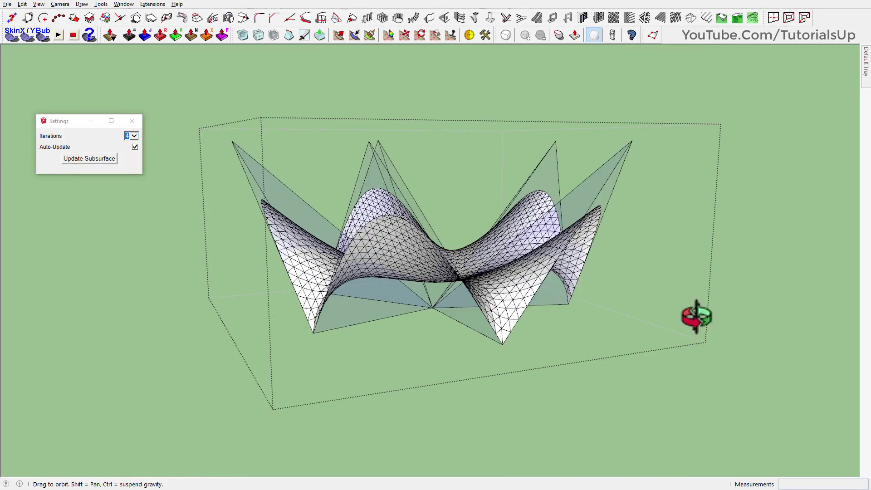
left_click(460, 301)
left_click(432, 308)
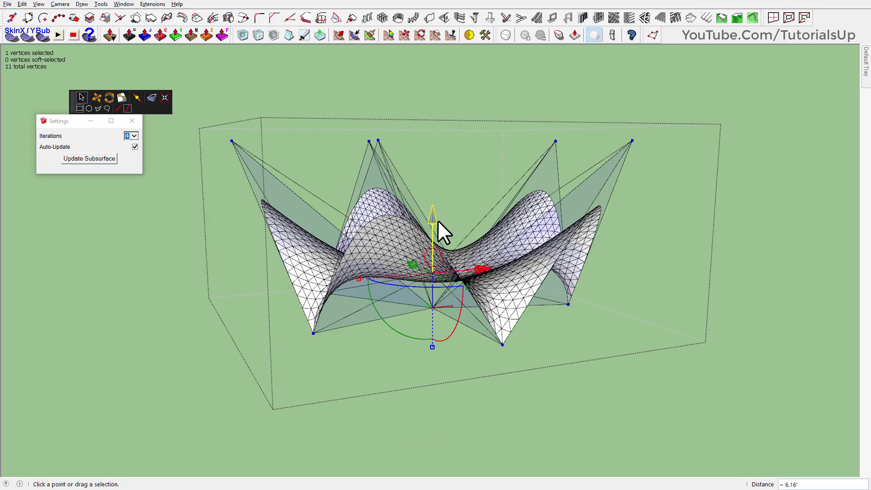
left_click_drag(437, 219, 439, 232)
mouse_move(444, 229)
middle_mouse_down()
mouse_move(597, 303)
mouse_move(729, 204)
middle_mouse_up()
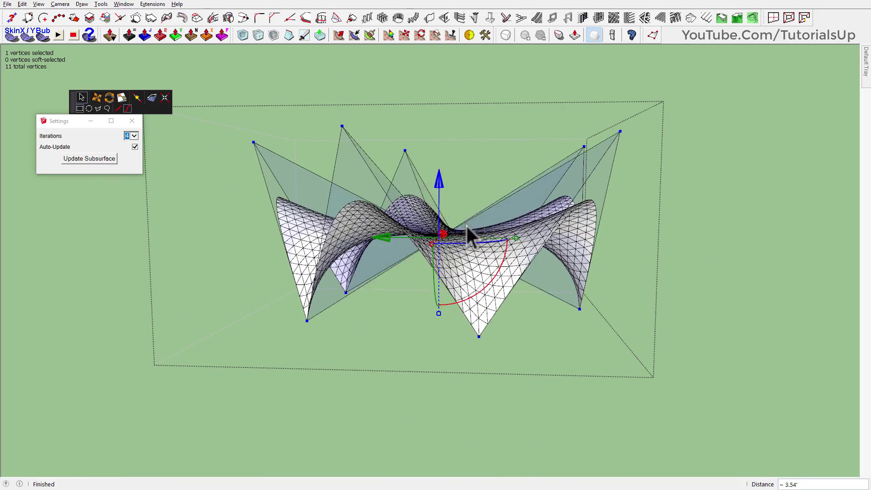
mouse_move(458, 225)
middle_mouse_down()
mouse_move(308, 174)
mouse_move(370, 225)
middle_mouse_up()
left_click_drag(239, 90, 630, 167)
mouse_move(467, 140)
middle_mouse_down()
mouse_move(451, 155)
mouse_move(409, 114)
middle_mouse_up()
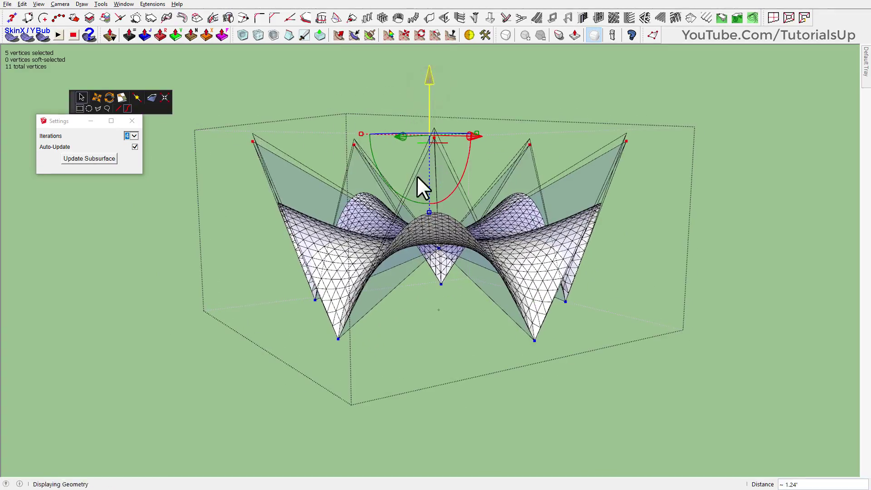
mouse_move(418, 184)
middle_mouse_down()
mouse_move(449, 82)
mouse_move(491, 192)
mouse_move(622, 287)
mouse_move(342, 265)
mouse_move(742, 200)
mouse_move(356, 279)
mouse_move(140, 219)
mouse_move(125, 142)
mouse_move(83, 278)
mouse_move(211, 447)
mouse_move(694, 396)
mouse_move(478, 368)
middle_mouse_up()
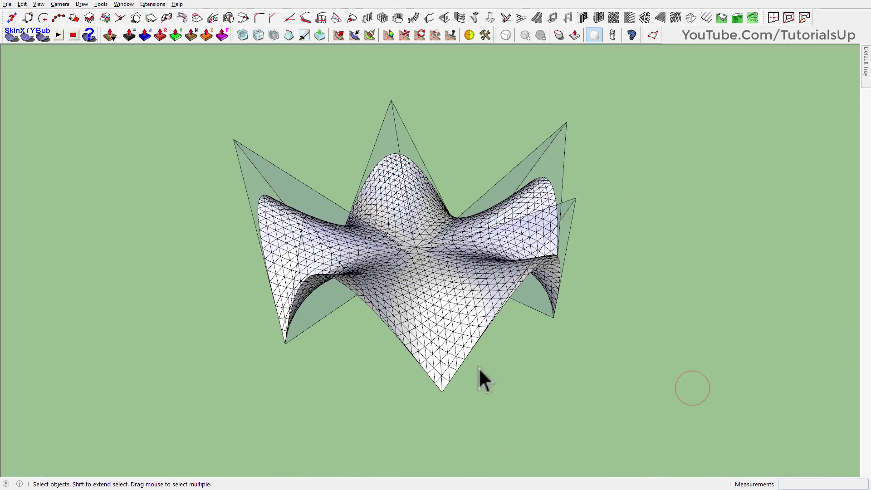
Explode the subdivided mesh group and turn on View > Axes.
left_click(559, 156)
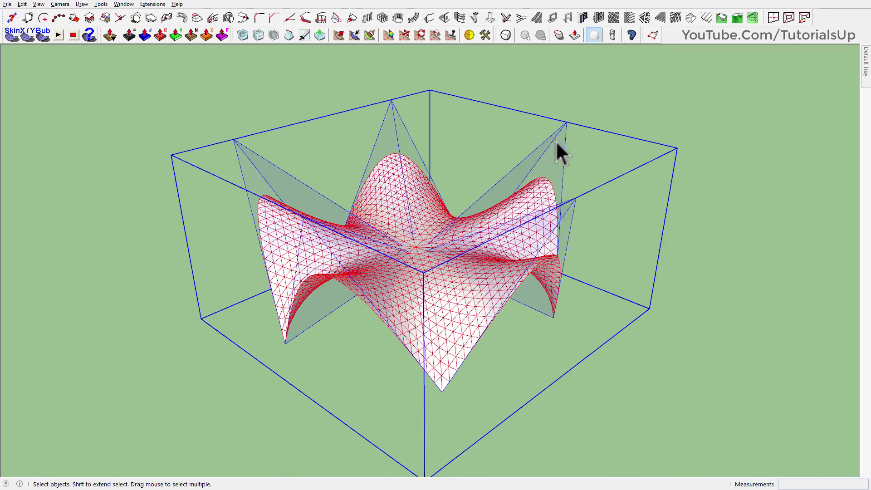
right_click(558, 142)
left_click(615, 101)
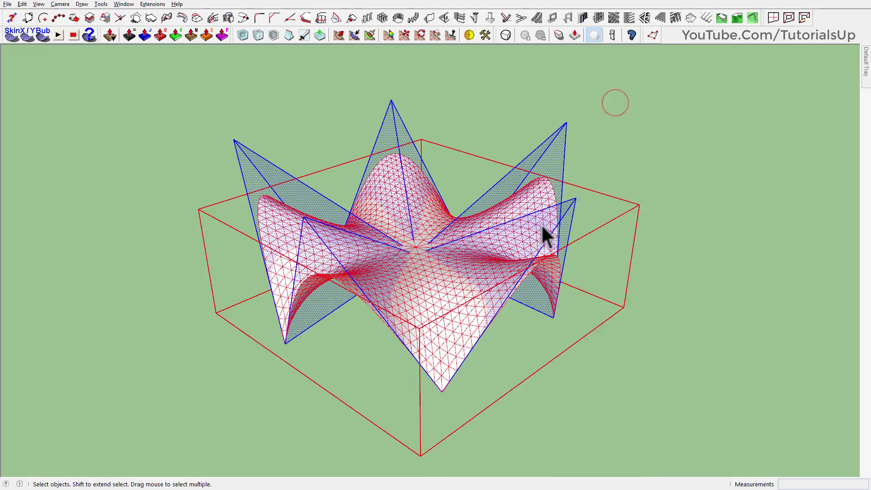
left_click(39, 5)
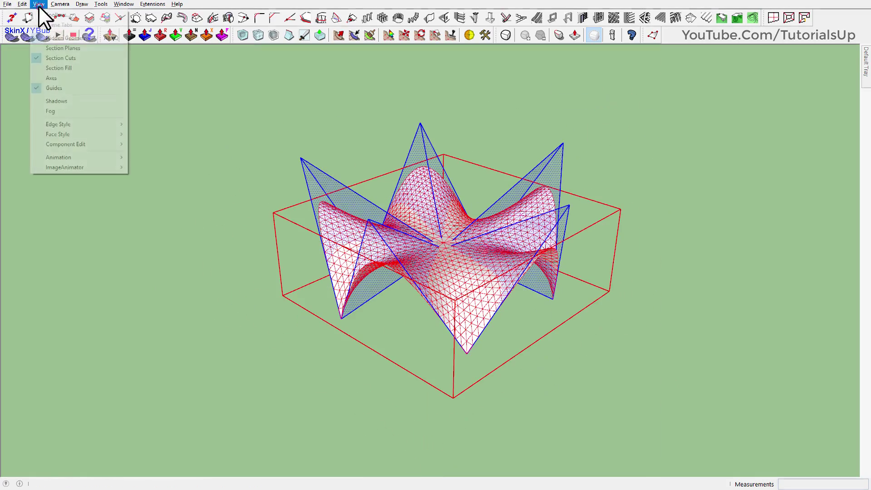
left_click(53, 80)
mouse_move(424, 240)
middle_mouse_down()
mouse_move(460, 277)
mouse_move(752, 307)
mouse_move(685, 277)
middle_mouse_up()
Move the blue control cage off to the right, clear of the red subdivided surface.
middle_click_drag(373, 265, 326, 262)
key("m")
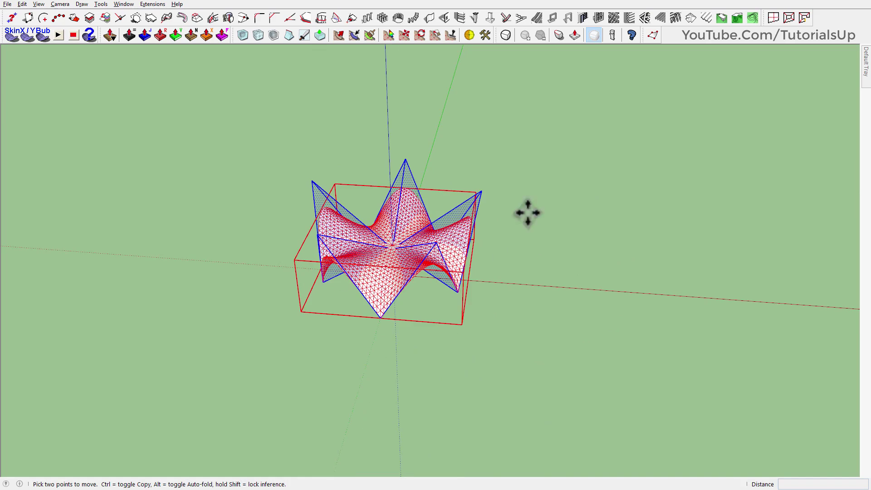
left_click(521, 189)
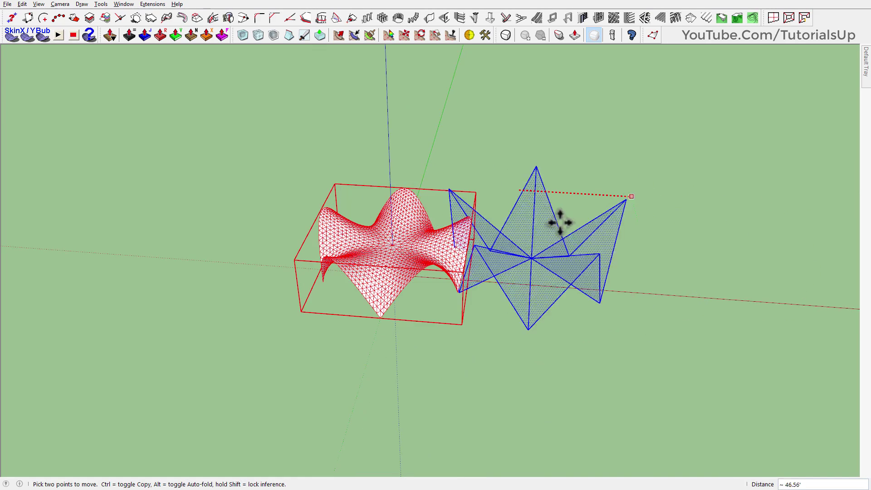
scroll(560, 220, "down", 2)
left_click(731, 247)
scroll(624, 240, "up", 2)
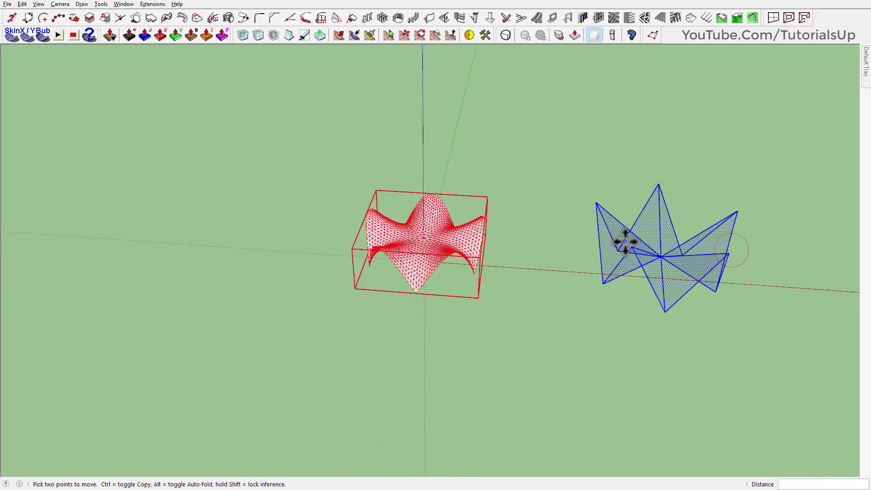
scroll(589, 268, "up", 1)
key("space")
left_click(511, 331)
scroll(344, 281, "up", 3)
middle_click_drag(348, 274, 416, 262)
left_click(416, 263)
Unlock the canopy surface and lower the Soften Edges angle to smooth its mesh.
right_click(434, 224)
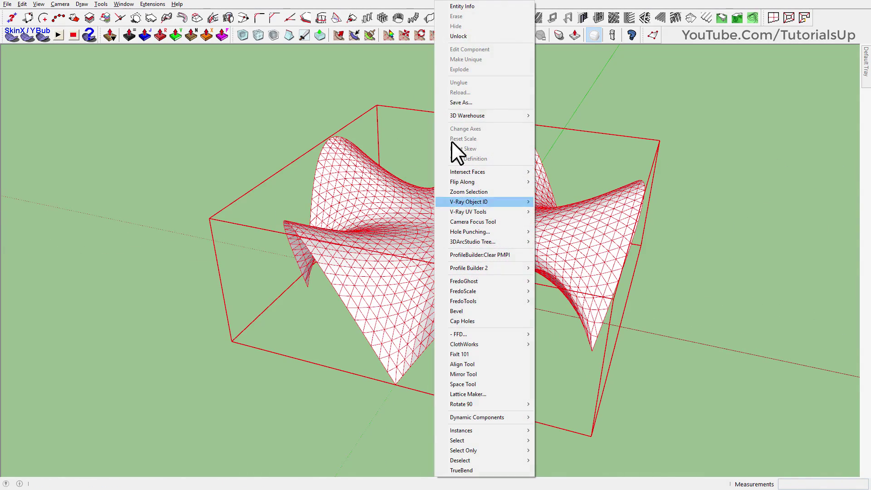
left_click(482, 37)
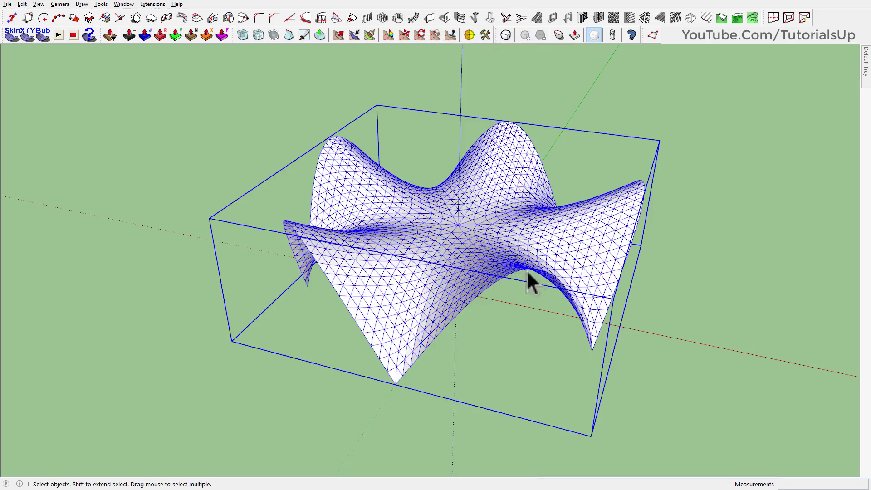
mouse_move(527, 270)
middle_mouse_down()
mouse_move(527, 149)
mouse_move(522, 236)
middle_mouse_up()
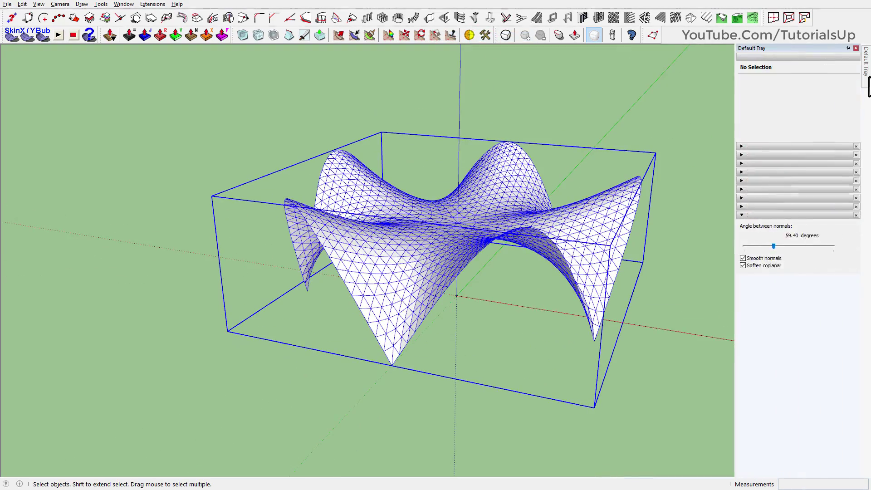
left_click_drag(774, 313, 771, 318)
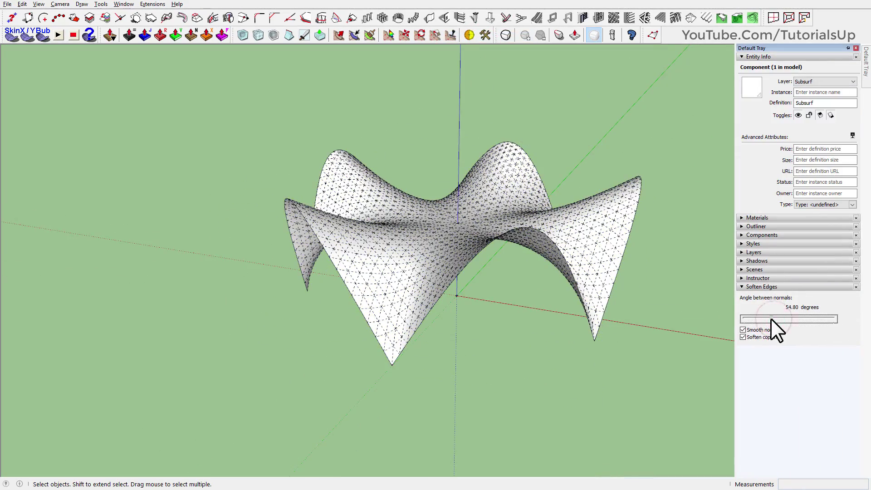
left_click(657, 335)
mouse_move(605, 317)
middle_mouse_down()
mouse_move(538, 127)
mouse_move(854, 146)
mouse_move(661, 142)
mouse_move(622, 346)
mouse_move(573, 317)
mouse_move(576, 393)
mouse_move(575, 268)
mouse_move(2, 308)
middle_mouse_up()
Start a vertical rectangle with its first corner on a lower canopy tip.
key("ctrl+a")
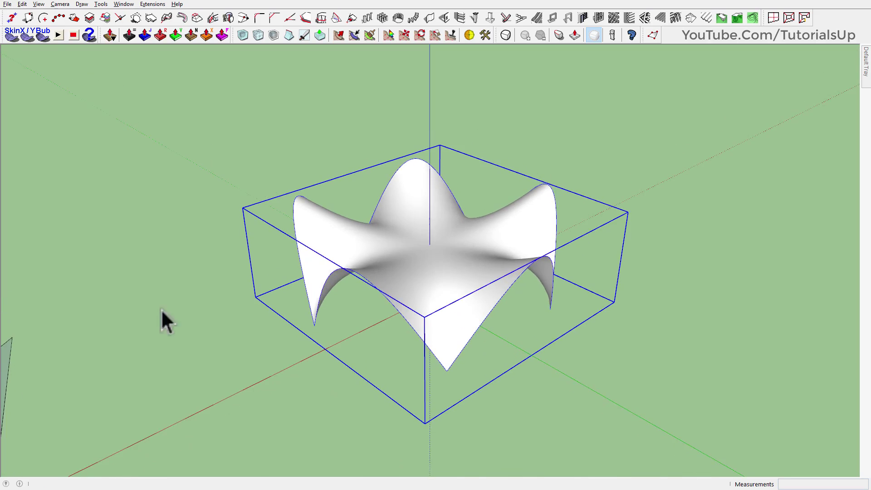
mouse_move(162, 317)
middle_mouse_down()
mouse_move(177, 303)
mouse_move(541, 356)
middle_mouse_up()
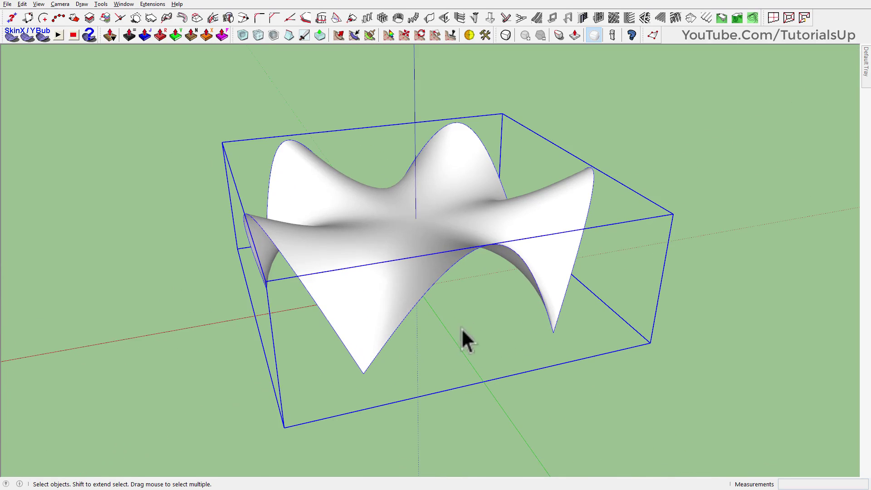
scroll(466, 315, "up", 1)
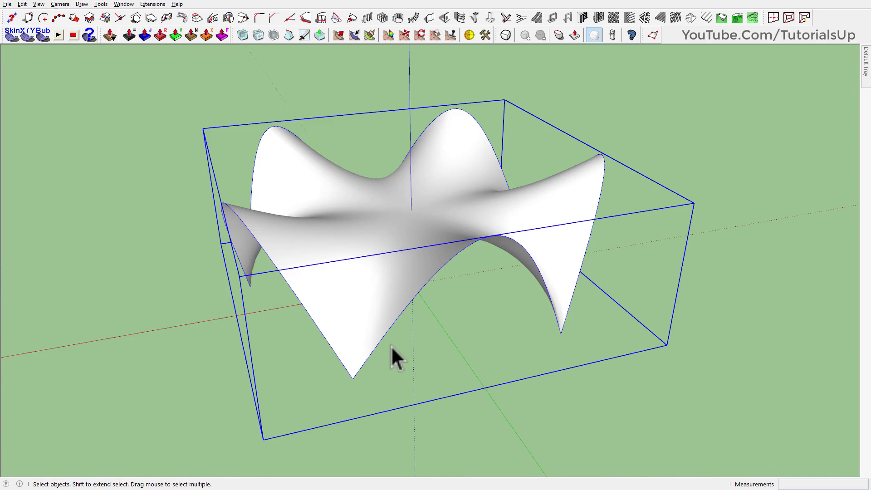
key("r")
left_click(352, 378)
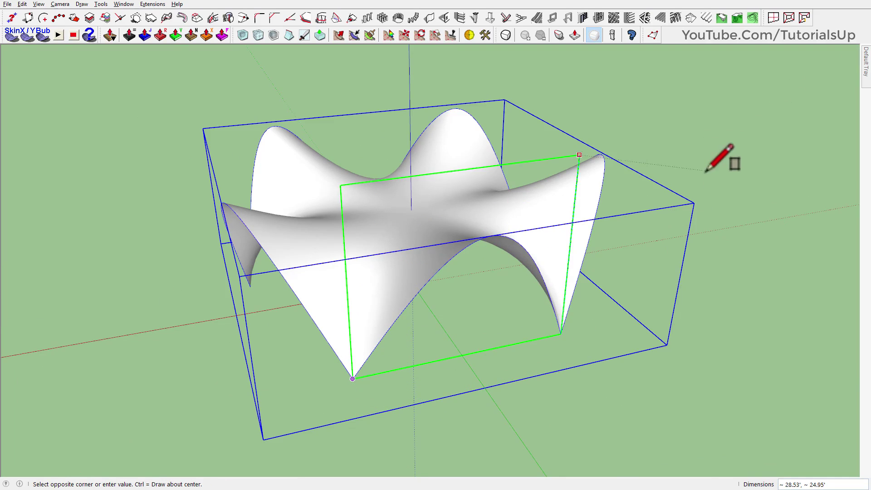
Finish the rectangle with its corner above the next tip and select its face.
left_click(708, 235)
mouse_move(636, 249)
middle_mouse_down()
mouse_move(395, 142)
mouse_move(667, 230)
middle_mouse_up()
key("space")
left_click(658, 280)
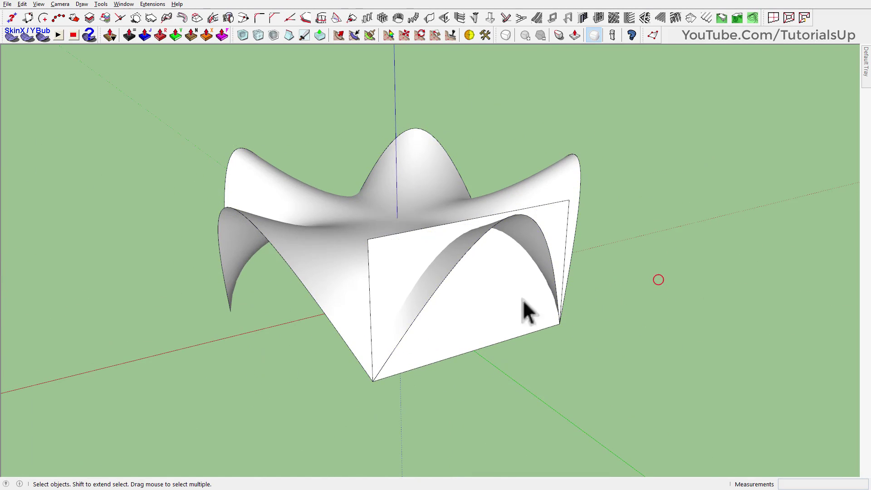
left_click(497, 303)
mouse_move(496, 303)
middle_mouse_down()
mouse_move(494, 286)
mouse_move(453, 278)
middle_mouse_up()
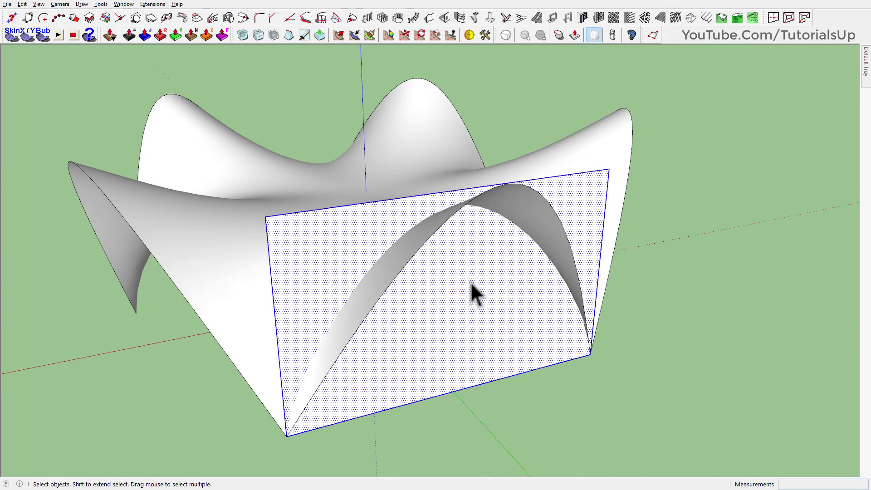
Intersect the rectangle with the model, erase the excess above the canopy, and select the arch face.
right_click(436, 261)
mouse_move(470, 130)
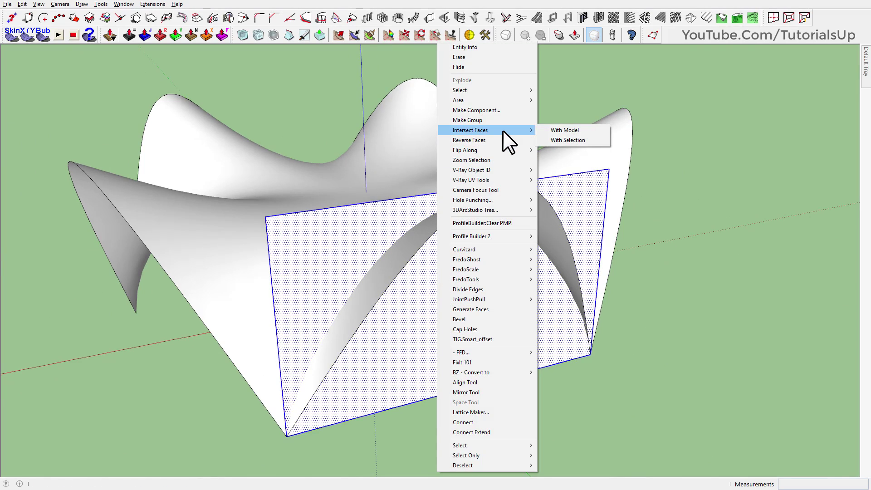
left_click(586, 132)
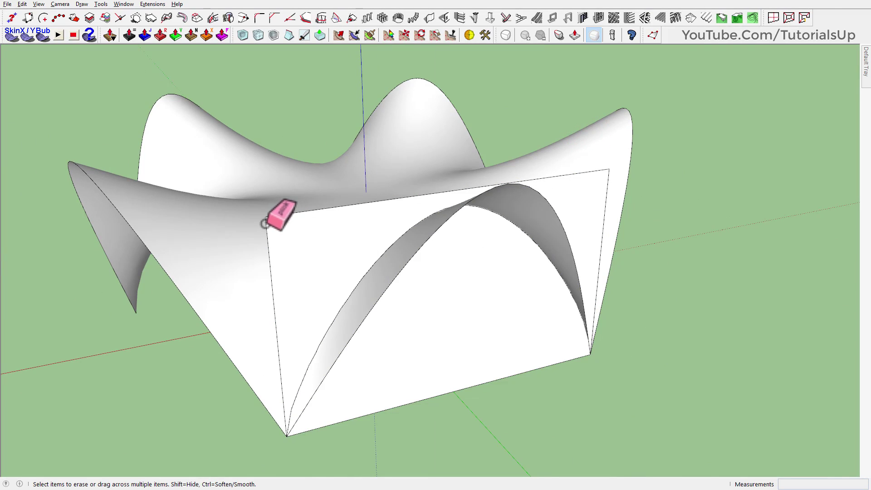
mouse_move(265, 223)
left_mouse_down()
mouse_move(278, 202)
mouse_move(607, 184)
left_mouse_up()
key("space")
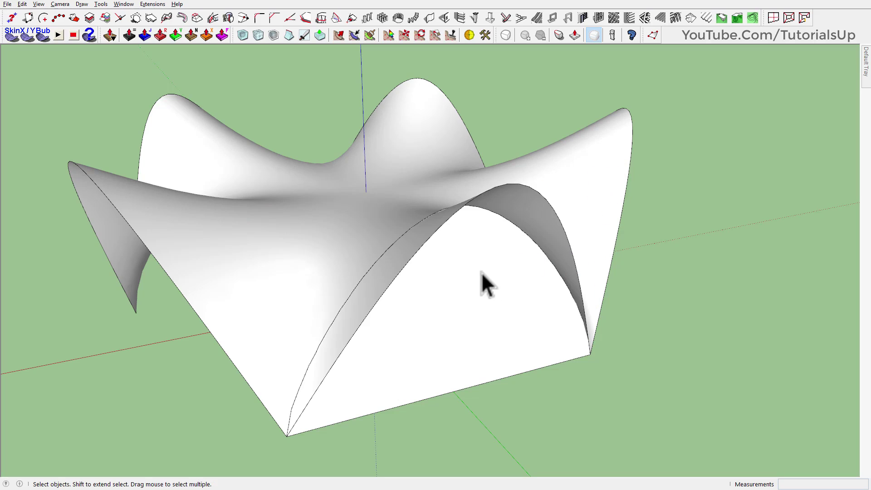
left_click(481, 272)
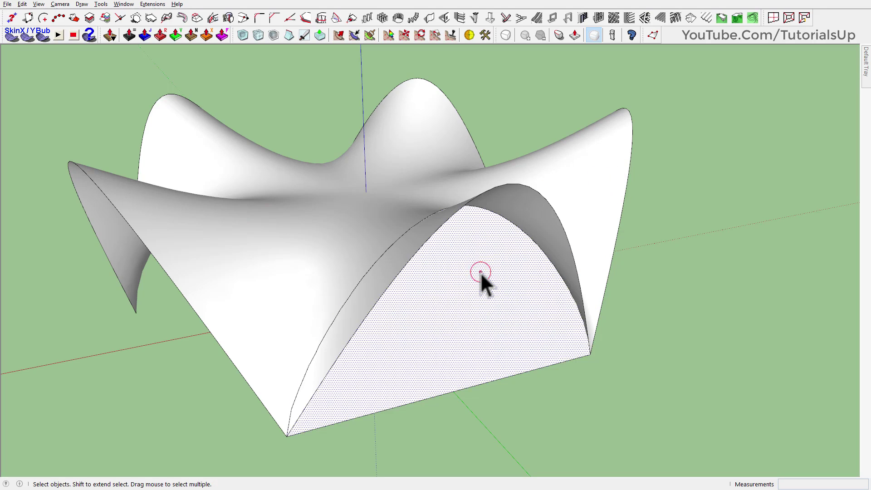
Divide the arch face with 1001bit Panel into 10 rows, 15 columns of glass with 0.10' frames.
left_click(596, 19)
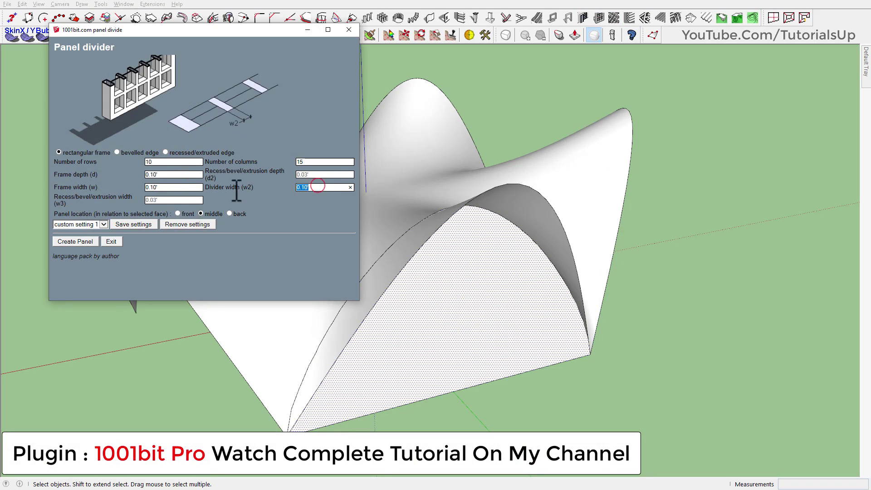
left_click(197, 187)
left_click(86, 240)
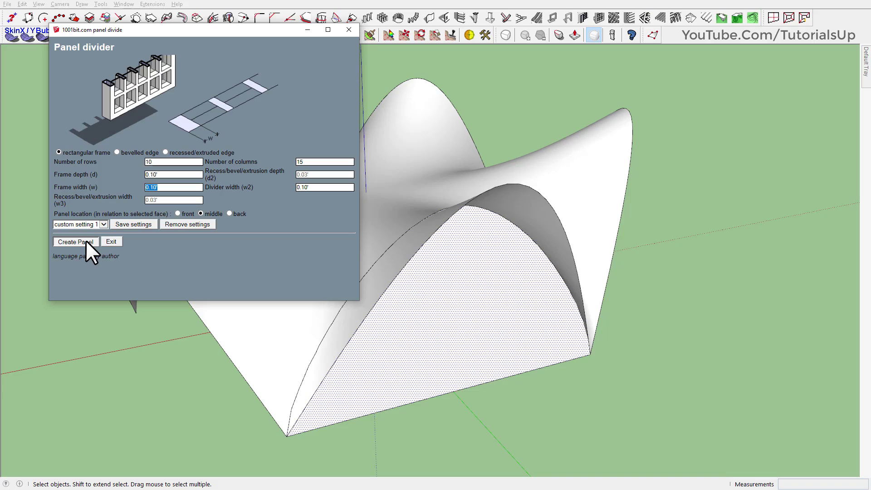
mouse_move(502, 320)
middle_mouse_down()
mouse_move(239, 179)
mouse_move(455, 94)
mouse_move(535, 311)
middle_mouse_up()
right_click(469, 305)
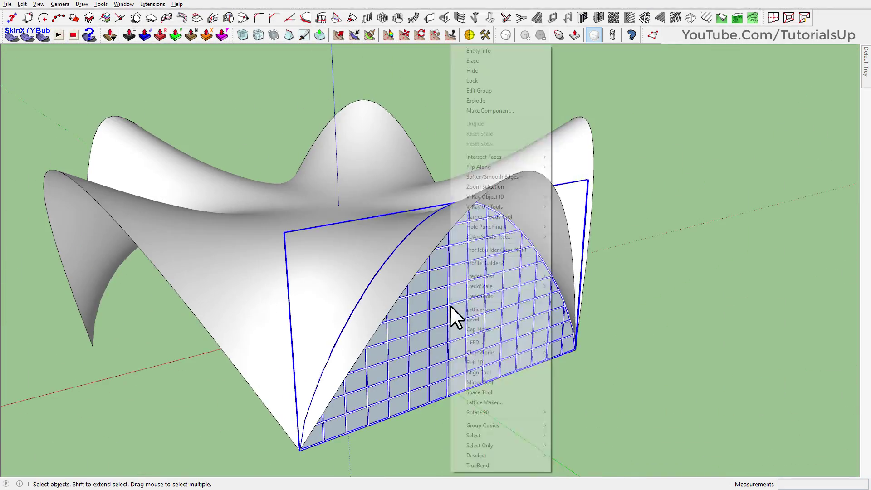
Make the glass grid a component and rotate-copy it 72° four times about the canopy centre.
left_click(514, 112)
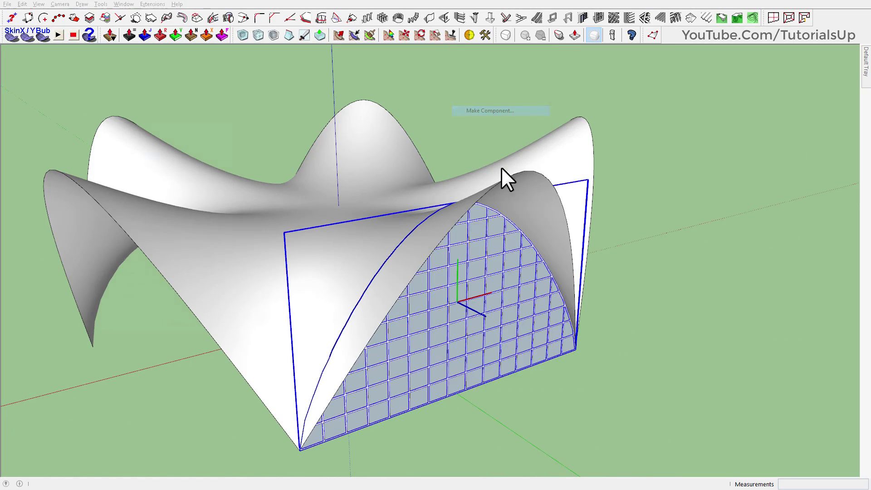
mouse_move(407, 353)
middle_mouse_down()
mouse_move(553, 155)
mouse_move(356, 291)
mouse_move(573, 200)
mouse_move(532, 293)
middle_mouse_up()
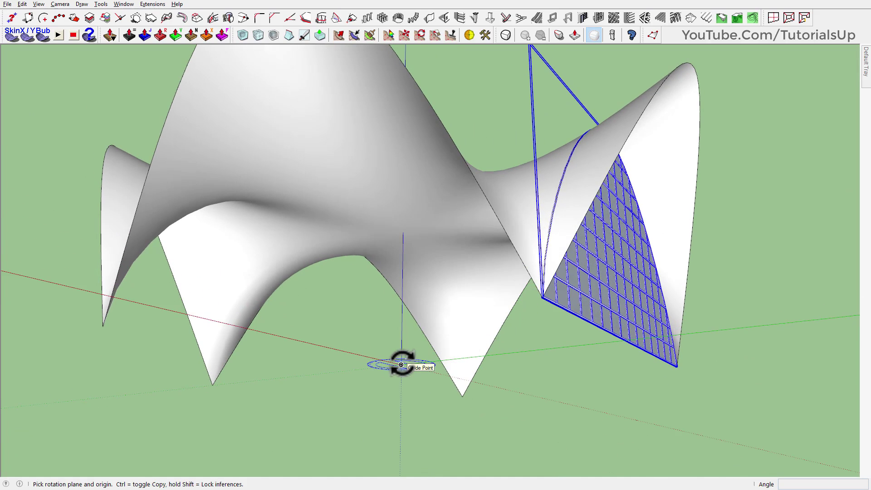
left_click(462, 396)
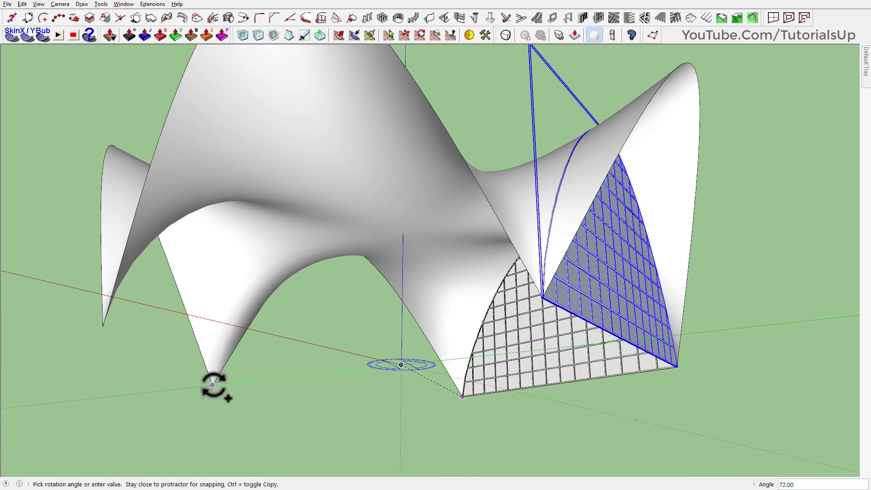
left_click(212, 384)
type("4")
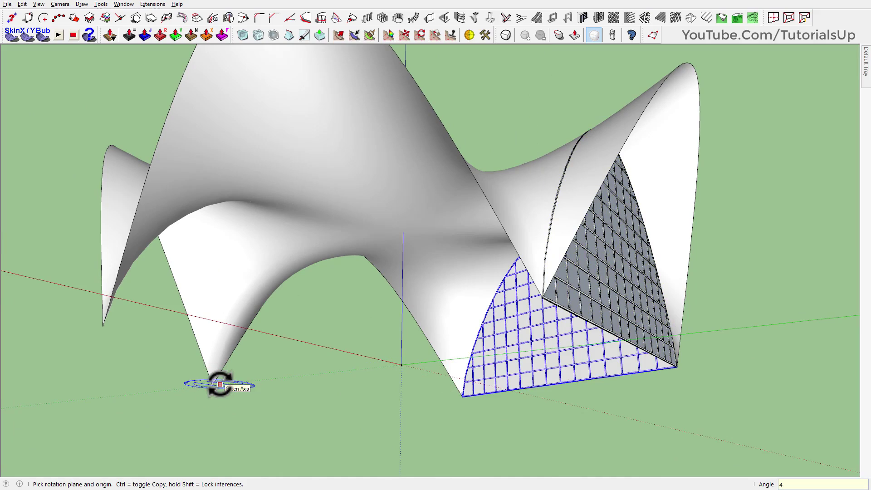
key("Return")
key("space")
mouse_move(431, 184)
middle_mouse_down()
mouse_move(305, 369)
mouse_move(413, 295)
mouse_move(407, 327)
mouse_move(402, 292)
middle_mouse_up()
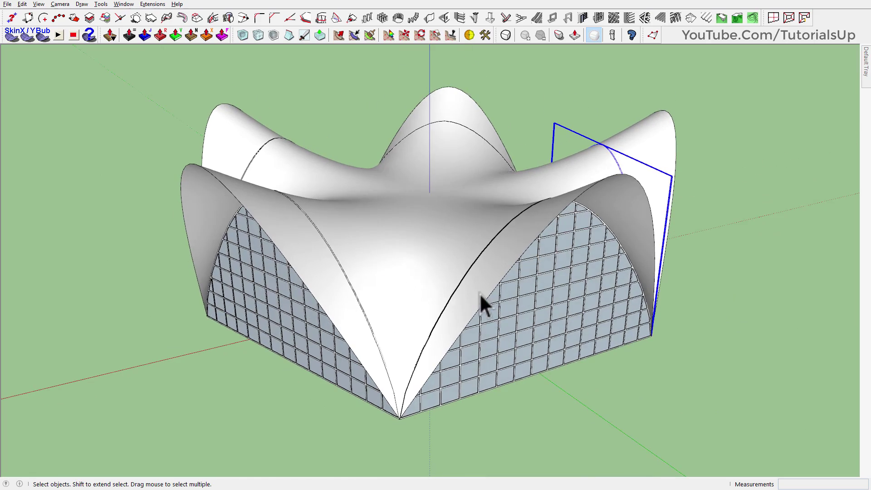
middle_click_drag(480, 293, 427, 285)
middle_click_drag(588, 304, 456, 304, "shift")
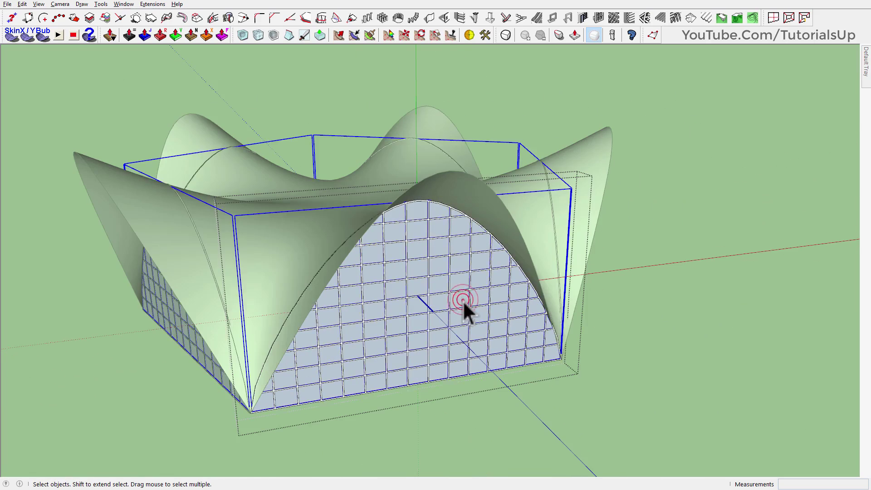
Inside the glass panel component, select all faces and reverse them.
double_click(462, 300)
triple_click(464, 303)
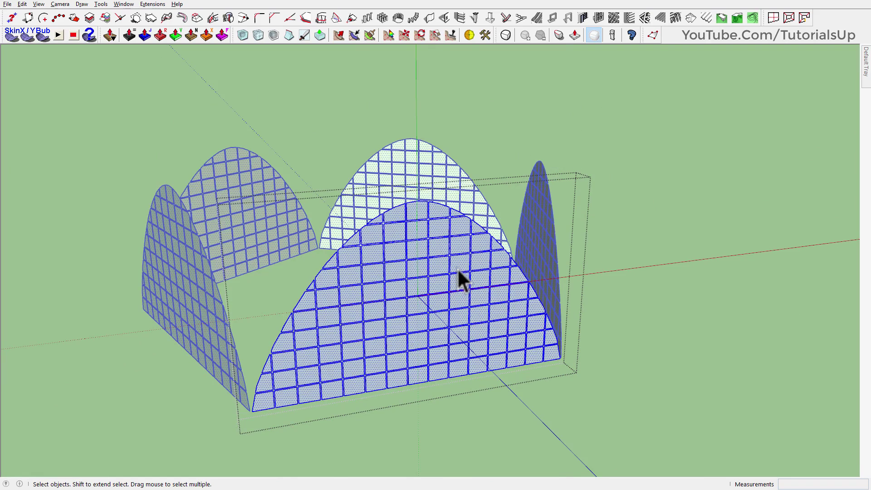
right_click(457, 268)
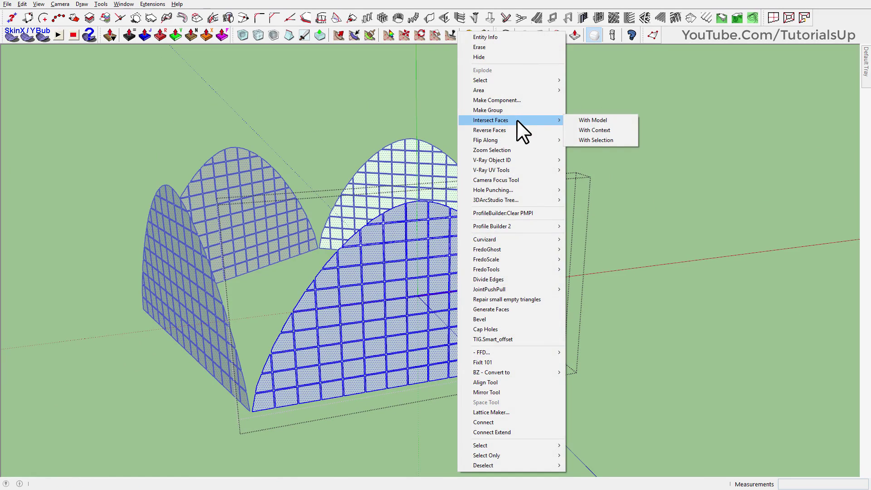
left_click(515, 129)
mouse_move(490, 204)
middle_mouse_down()
mouse_move(472, 259)
mouse_move(481, 254)
middle_mouse_up()
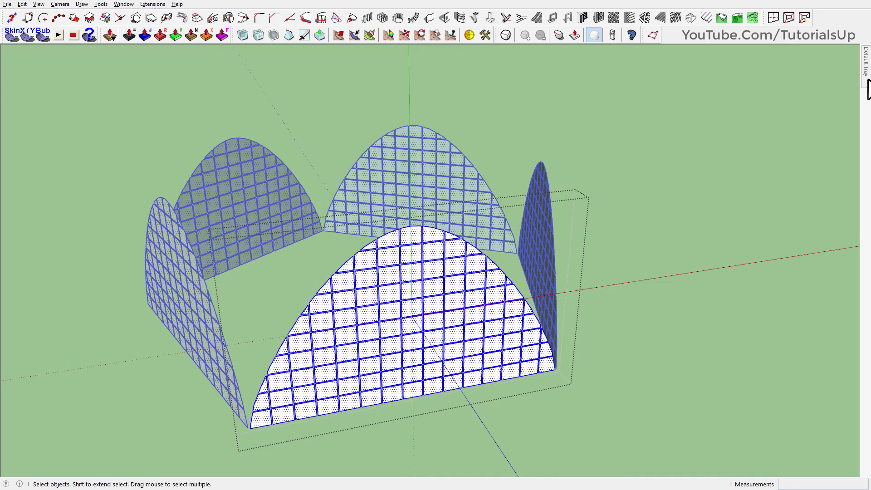
Paint the grid panel with the Translucent Glass Blue material.
left_click(764, 58)
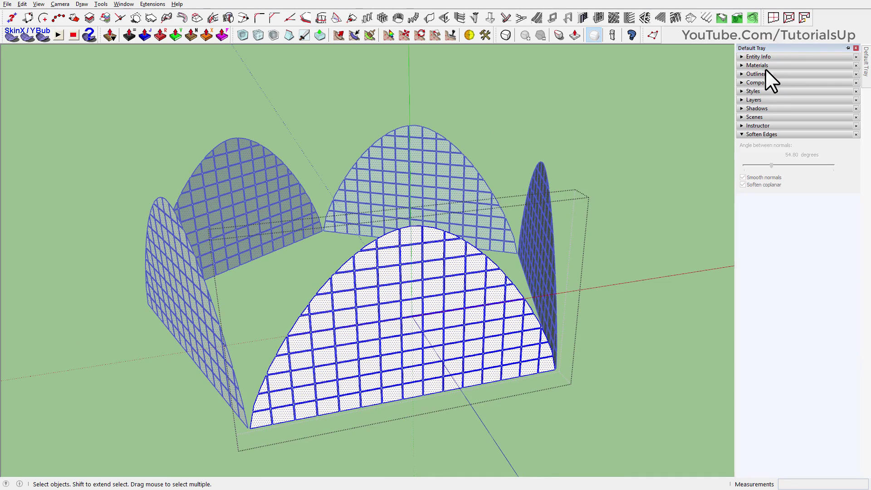
left_click(767, 64)
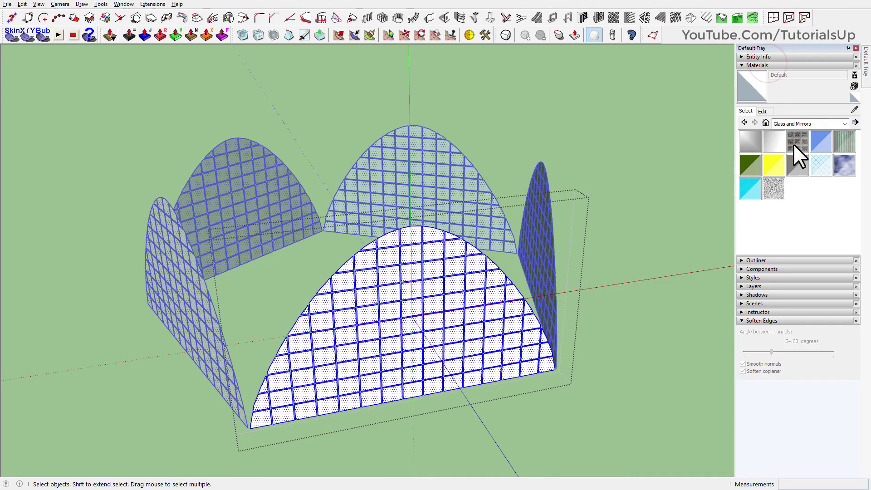
left_click(827, 140)
left_click(455, 304)
key("space")
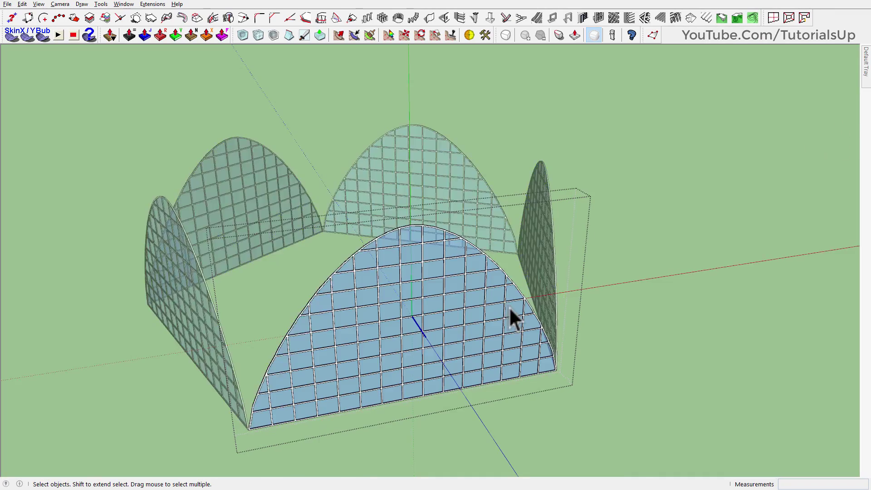
mouse_move(483, 283)
middle_mouse_down()
mouse_move(431, 248)
mouse_move(290, 257)
middle_mouse_up()
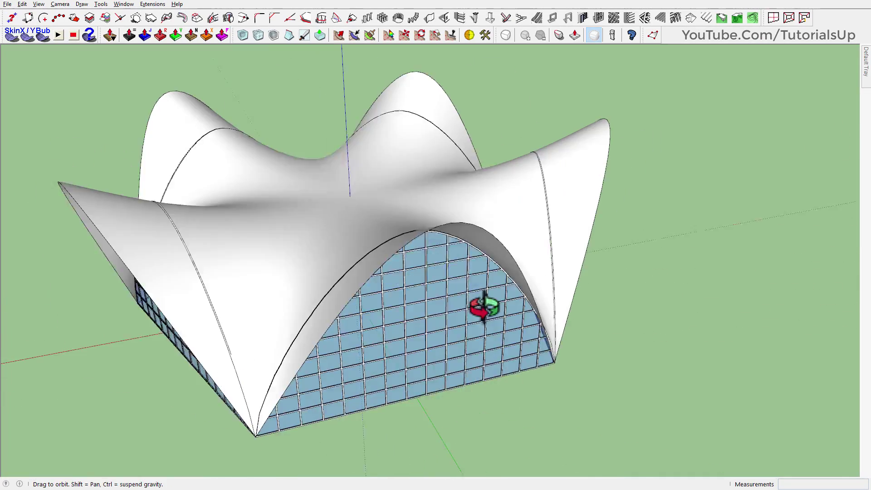
Thicken the roof surface into a solid shell with Joint Push Pull.
double_click(290, 256)
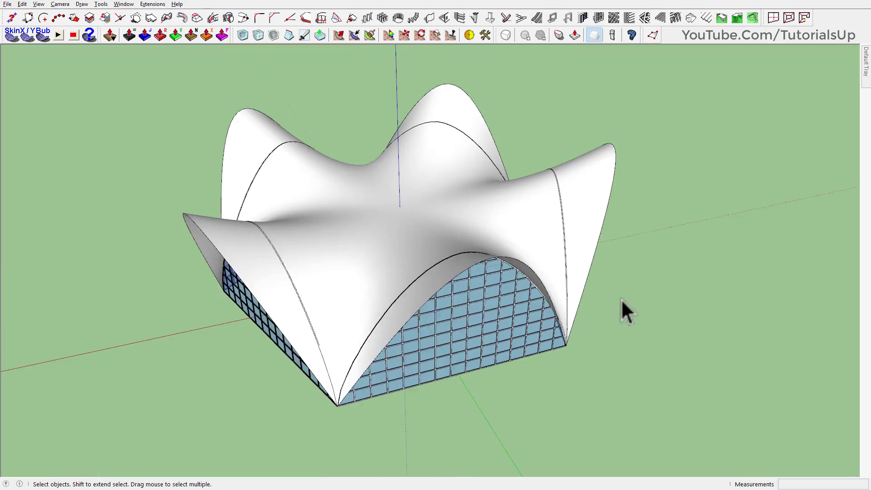
left_click(126, 34)
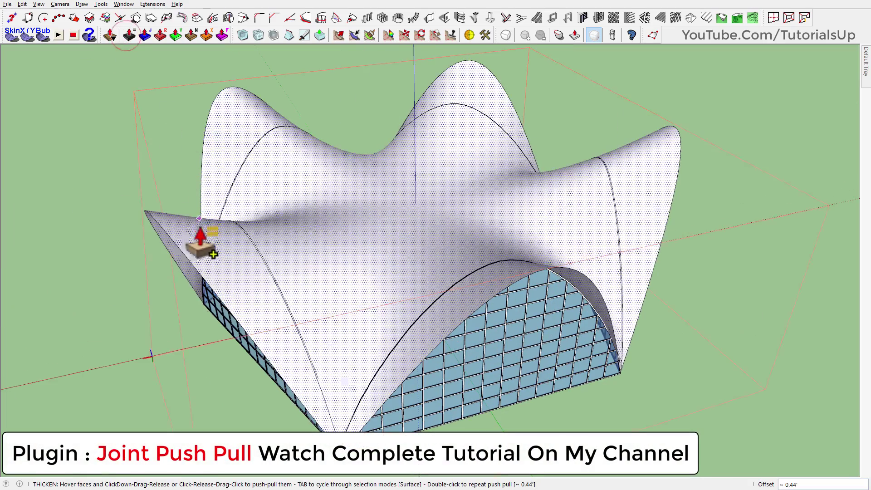
left_click_drag(204, 239, 203, 245)
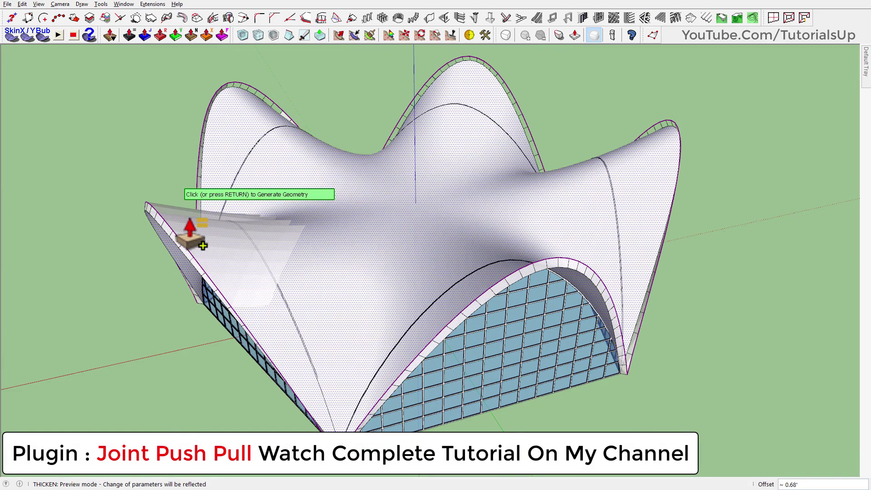
left_click(200, 235)
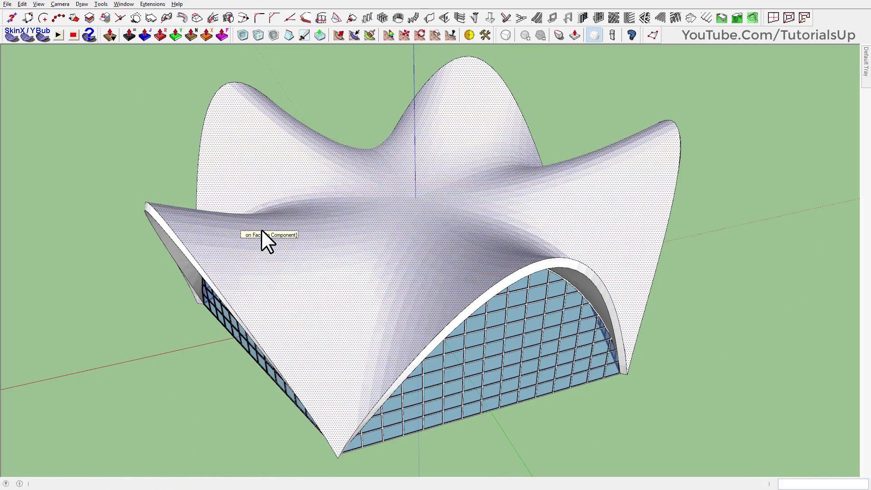
Draw a ground rectangle under the building and push it up into a thin slab.
mouse_move(273, 232)
middle_mouse_down()
mouse_move(758, 272)
mouse_move(415, 184)
mouse_move(467, 394)
mouse_move(343, 282)
mouse_move(449, 309)
middle_mouse_up()
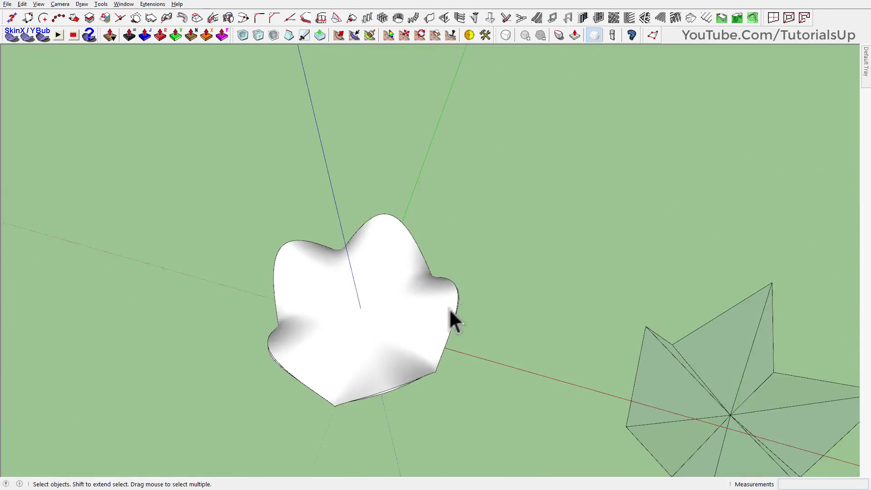
left_click(157, 418)
mouse_move(370, 400)
middle_mouse_down("shift")
mouse_move(424, 249)
mouse_move(458, 256)
middle_mouse_up("shift")
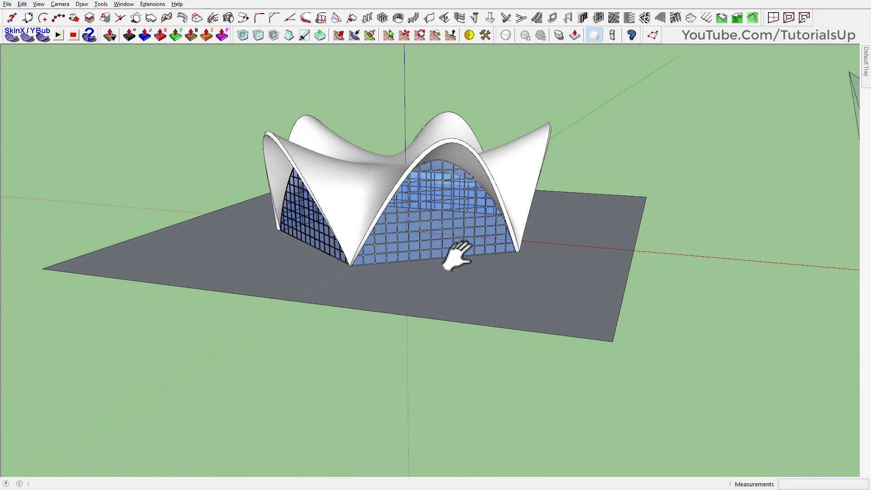
key("p")
left_click(472, 295)
left_click(474, 297)
mouse_move(474, 297)
middle_mouse_down()
mouse_move(403, 274)
mouse_move(517, 247)
mouse_move(329, 295)
mouse_move(388, 214)
mouse_move(286, 164)
middle_mouse_up()
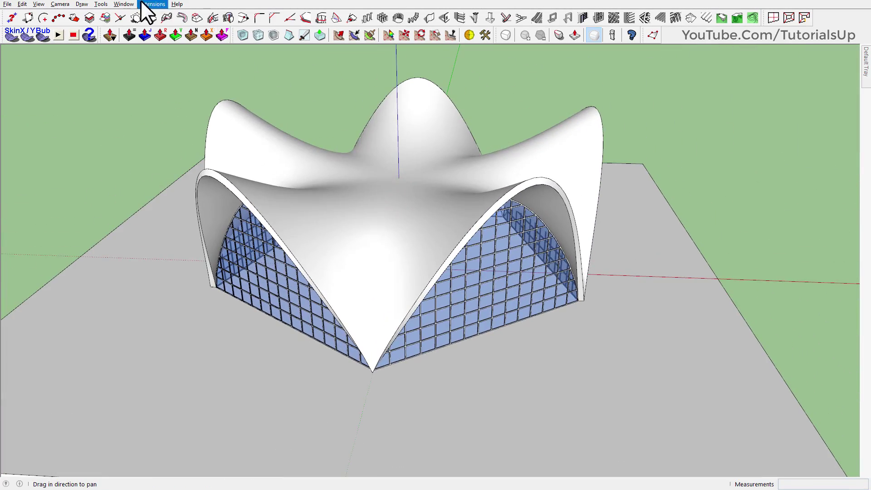
Hide the axes, turn on shadows and switch off edge display.
left_click(51, 78)
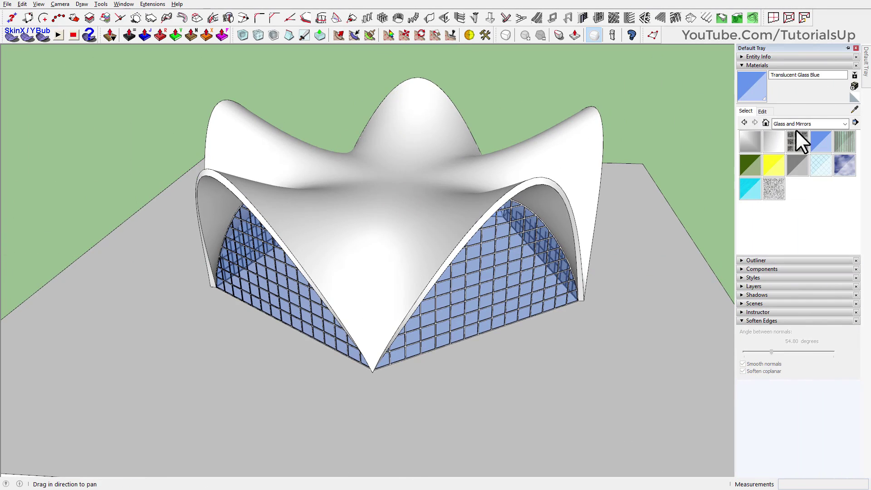
left_click(771, 68)
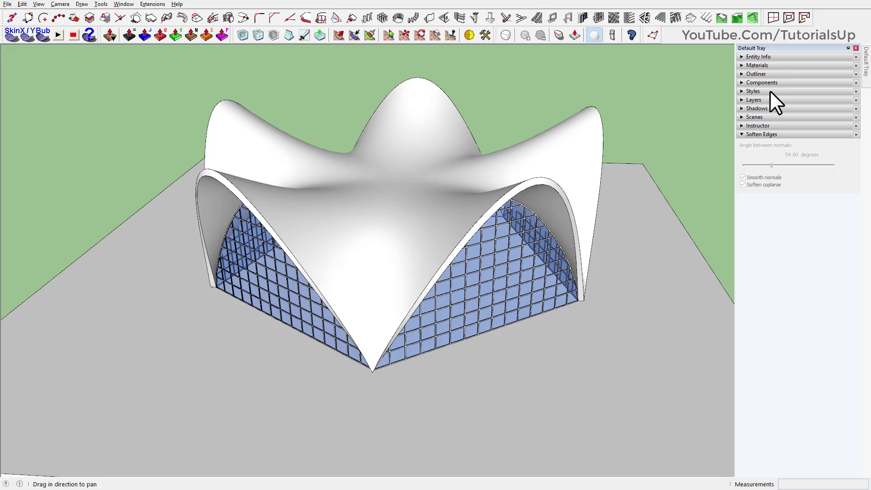
left_click(746, 107)
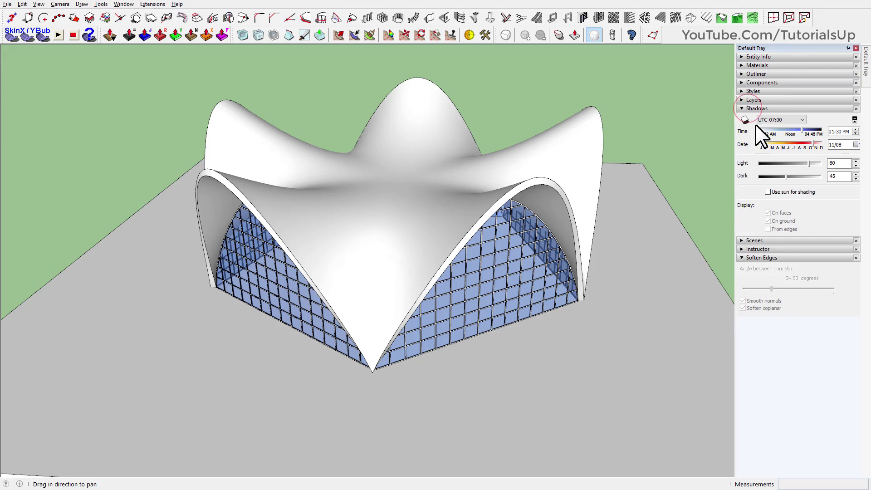
left_click(745, 121)
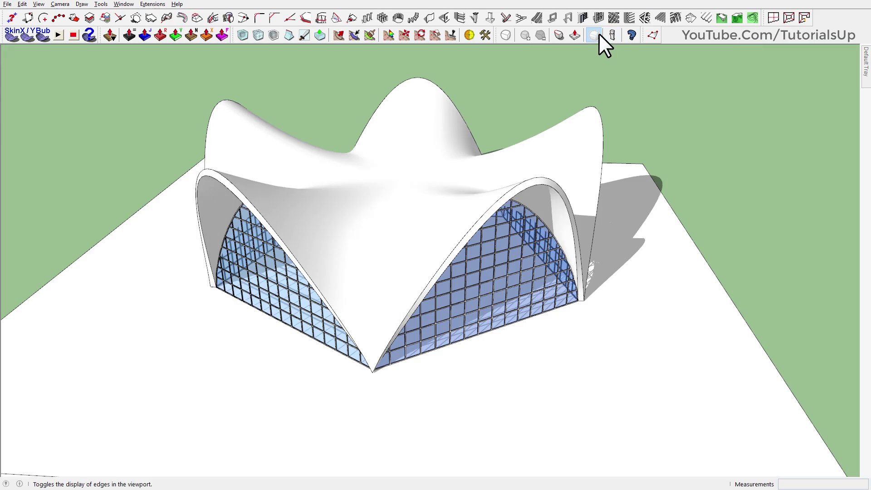
left_click(594, 35)
mouse_move(505, 185)
middle_mouse_down()
mouse_move(540, 107)
mouse_move(355, 126)
mouse_move(549, 200)
mouse_move(200, 192)
mouse_move(391, 231)
mouse_move(177, 239)
mouse_move(233, 200)
mouse_move(284, 204)
mouse_move(278, 239)
mouse_move(292, 214)
mouse_move(295, 249)
middle_mouse_up()
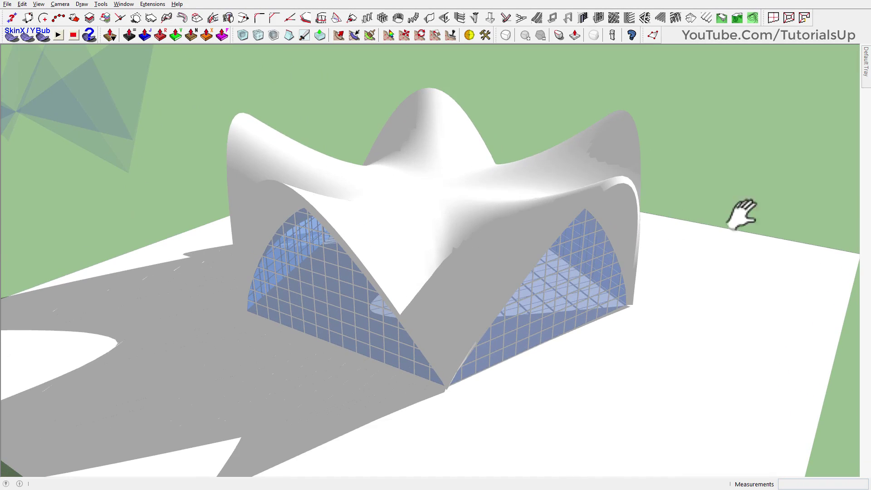
Set the sun time to 10:34 AM, then turn shadows off and edges back on.
left_click_drag(800, 130, 801, 131)
left_click(744, 120)
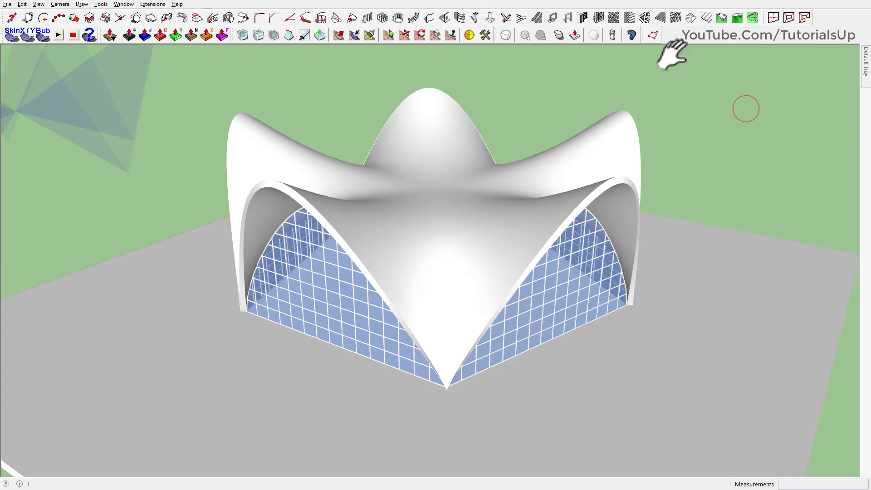
left_click(594, 34)
Move the view over to the triangular framework beside the building and select it.
mouse_move(482, 352)
middle_mouse_down()
mouse_move(502, 316)
mouse_move(460, 298)
middle_mouse_up()
scroll(606, 326, "down", 3)
scroll(695, 295, "down", 1)
mouse_move(695, 295)
middle_mouse_down("shift")
mouse_move(528, 243)
mouse_move(507, 288)
middle_mouse_up("shift")
left_click(507, 287)
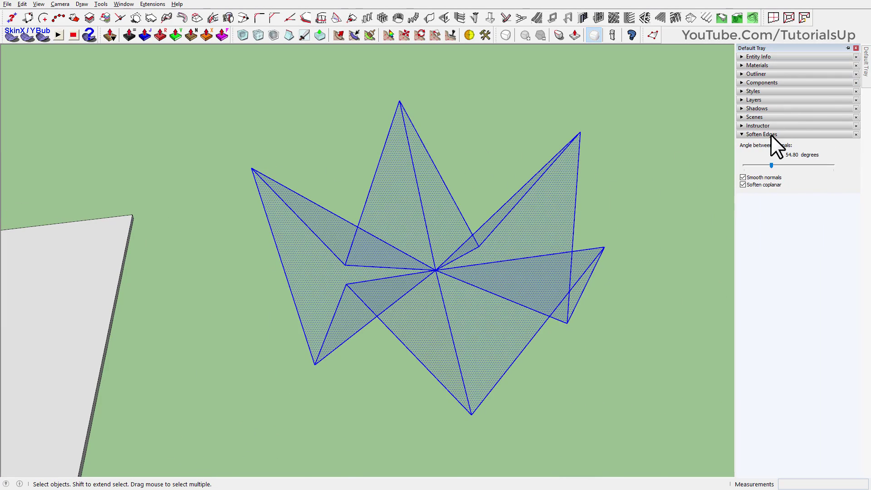
Paint the triangular wing faces with a swatch from the glass materials, replacing the translucent look.
left_click(756, 66)
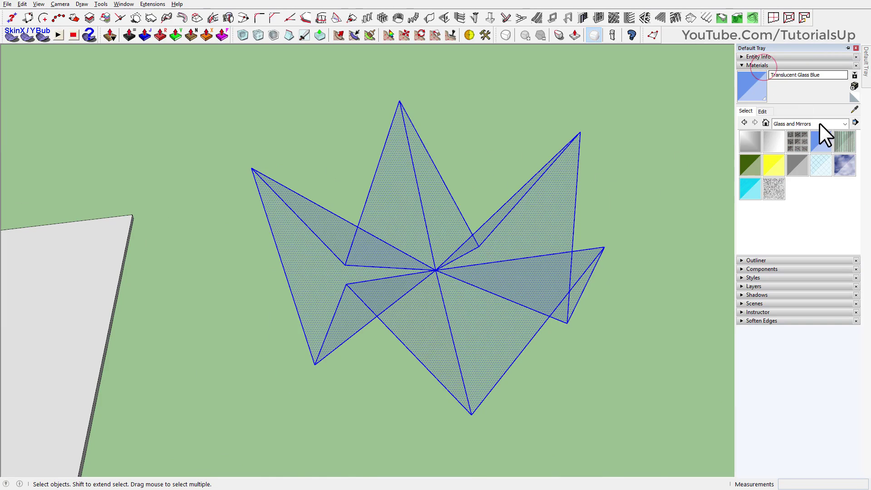
left_click(852, 98)
left_click(509, 268)
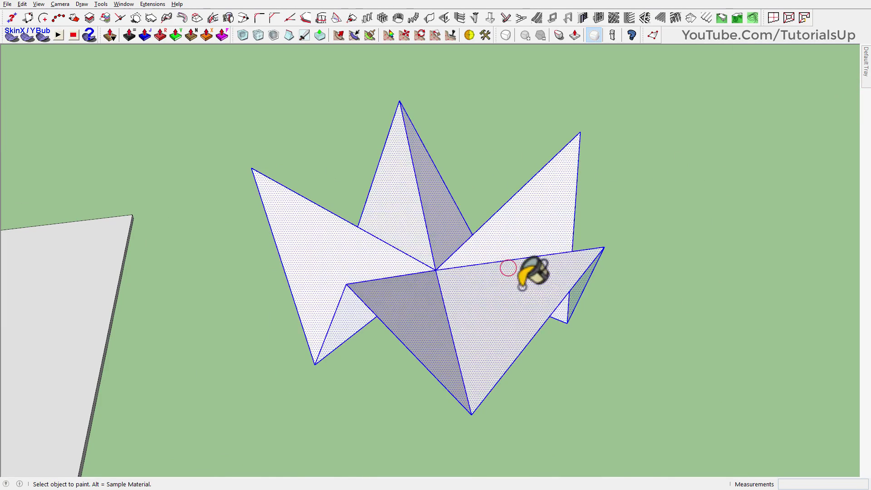
middle_click_drag(522, 277, 476, 68)
left_click(543, 222)
mouse_move(524, 198)
middle_mouse_down()
mouse_move(346, 152)
mouse_move(535, 354)
middle_mouse_up()
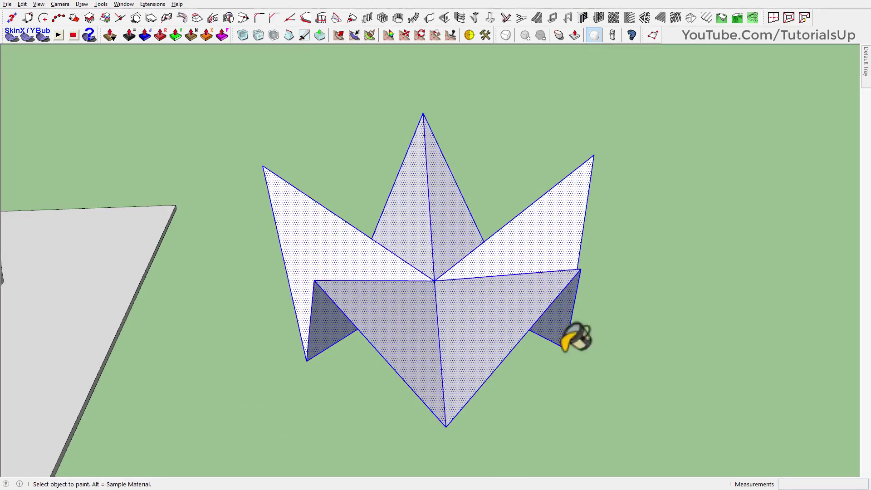
key("space")
left_click(466, 263)
Make Group from the selected wing faces.
right_click(467, 263)
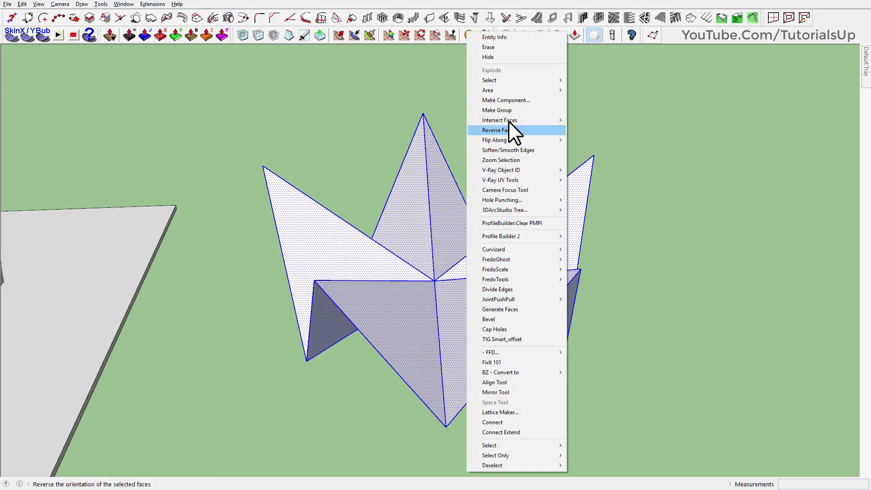
left_click(537, 111)
middle_click_drag(519, 286, 616, 108)
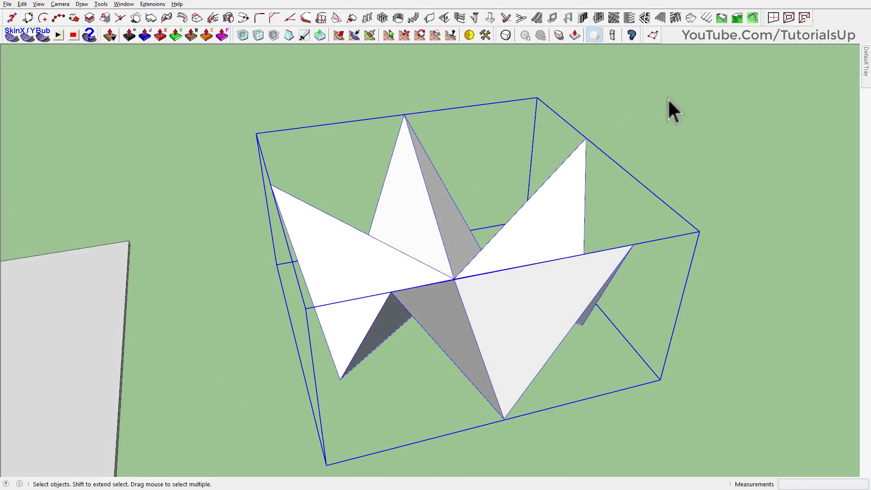
Turn on SubD for the wing group and raise its subdivision level twice.
left_click(507, 35)
middle_click_drag(463, 231, 467, 227)
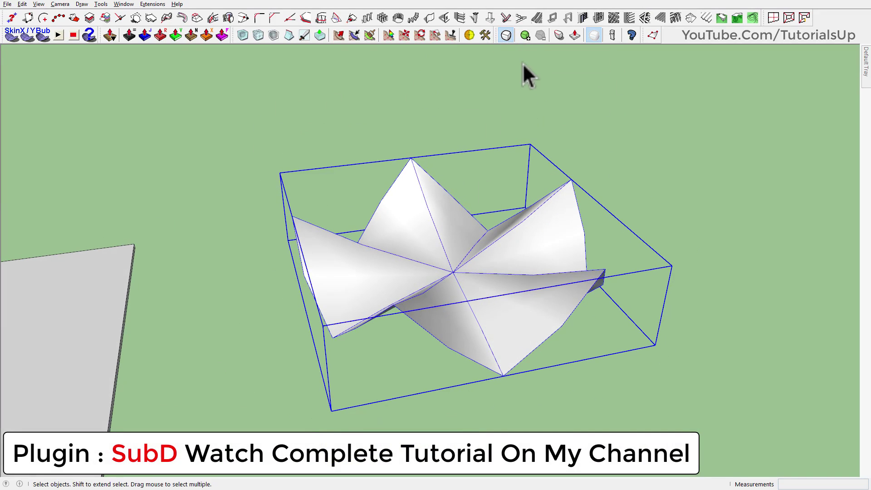
left_click(526, 37)
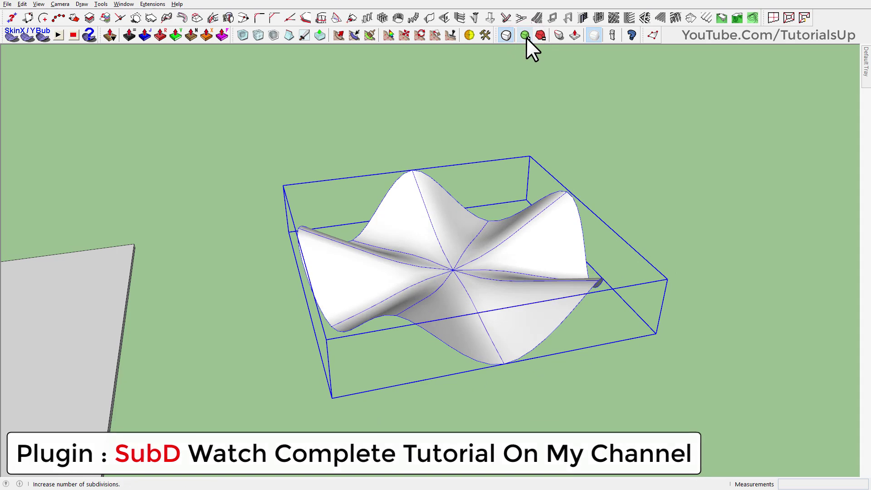
left_click(526, 38)
middle_click_drag(462, 205, 477, 283)
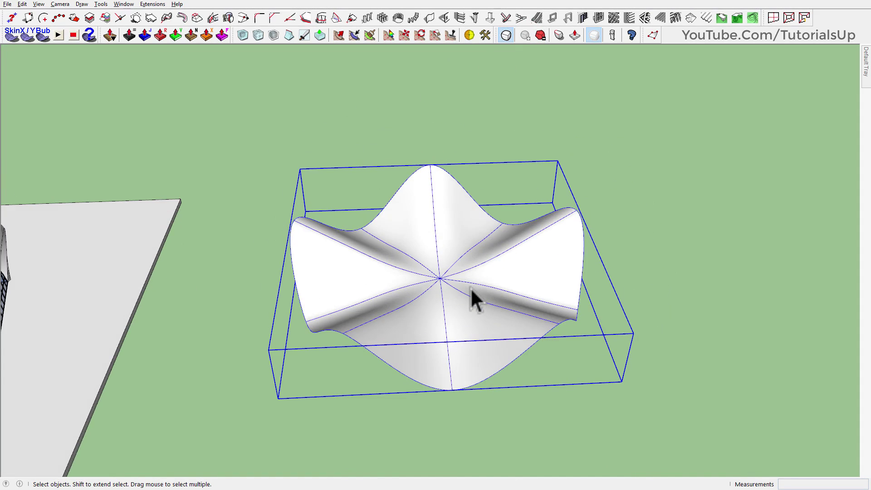
Inside the group, select the shell's corner points with the Crease tool.
double_click(470, 288)
middle_click_drag(507, 317, 418, 321)
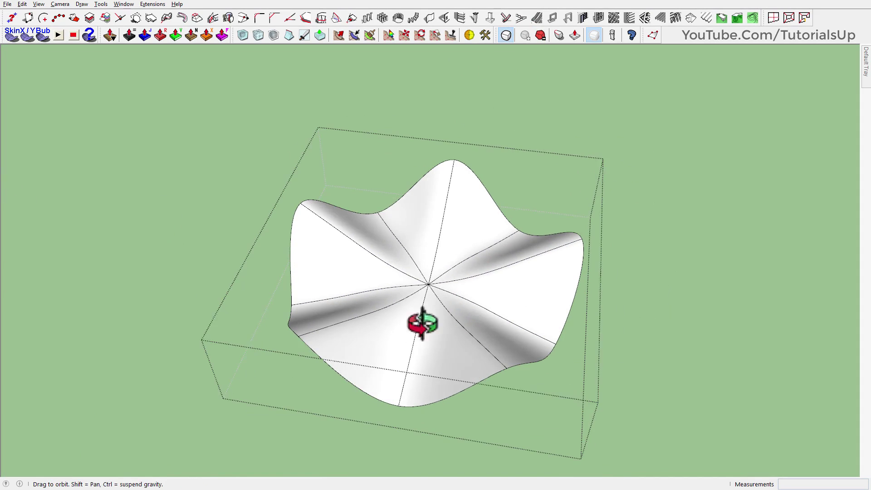
left_click(558, 36)
middle_click_drag(572, 265, 499, 290)
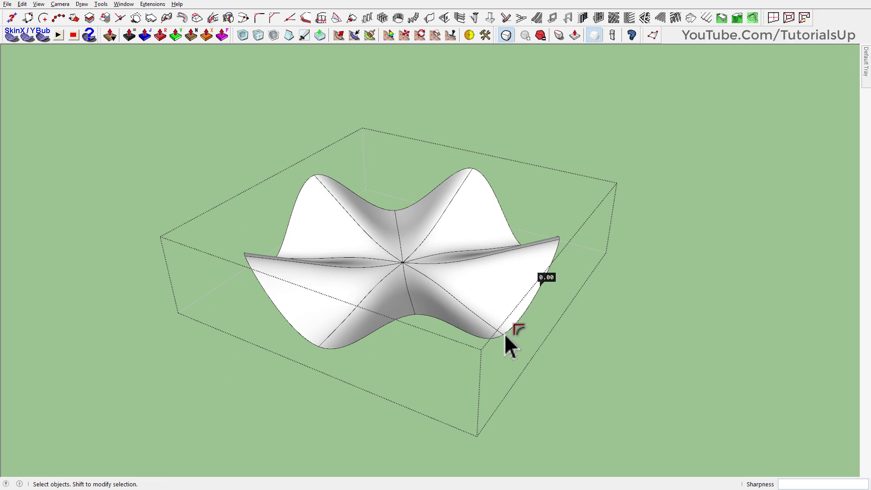
middle_click_drag(505, 333, 519, 267)
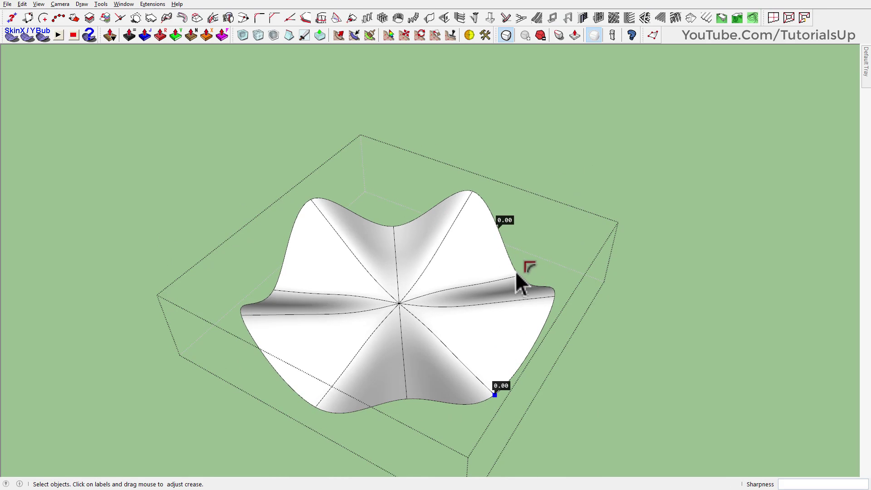
left_click(518, 274)
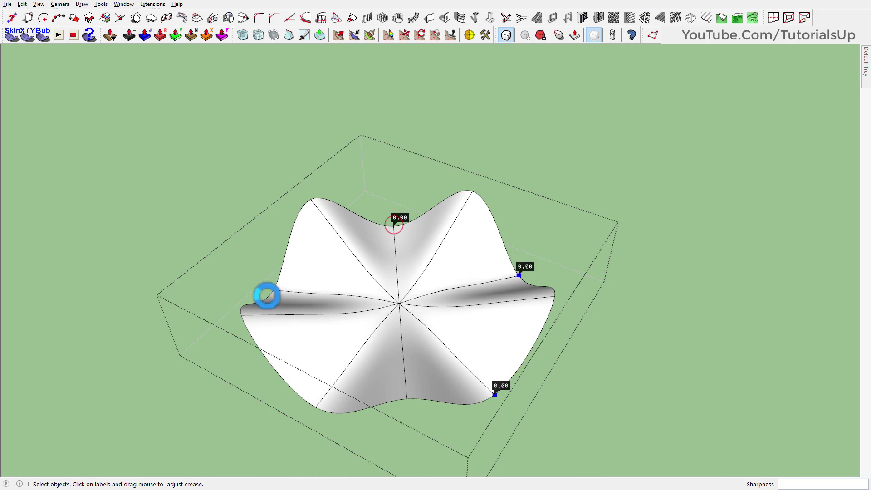
left_click(313, 405)
Raise the corners' crease sharpness to 1.00 and close the group.
middle_click_drag(347, 404, 420, 261)
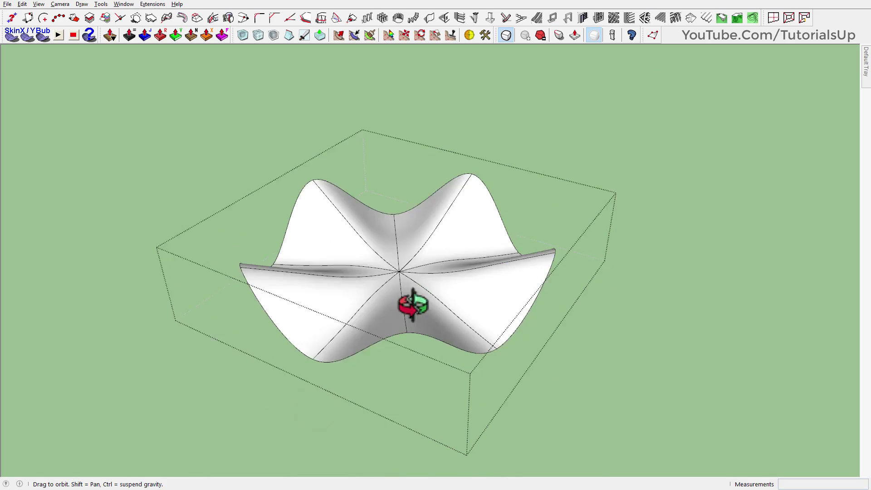
scroll(405, 221, "up", 3)
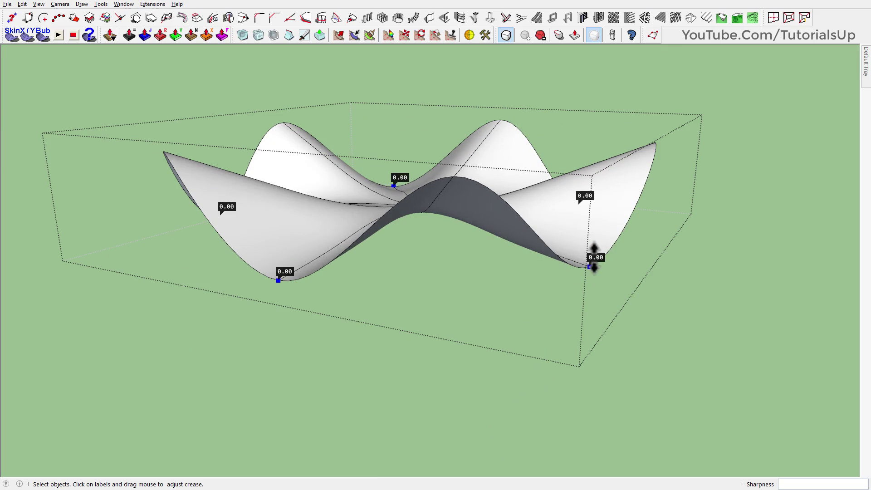
left_click_drag(594, 253, 602, 146)
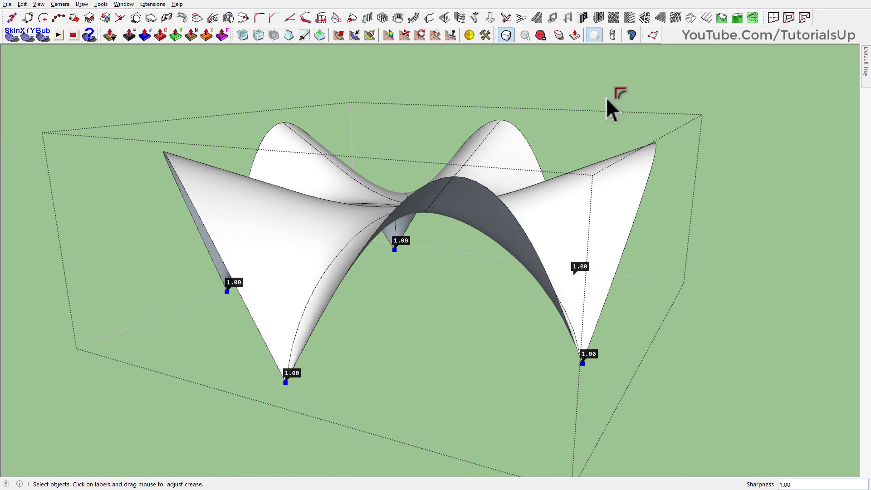
left_click(714, 217)
mouse_move(731, 216)
middle_mouse_down()
mouse_move(529, 147)
mouse_move(570, 107)
mouse_move(437, 252)
mouse_move(388, 276)
mouse_move(414, 190)
mouse_move(647, 175)
mouse_move(524, 422)
mouse_move(418, 253)
mouse_move(470, 301)
mouse_move(369, 259)
mouse_move(440, 295)
middle_mouse_up()
Soften the wing shell's edges at 54.80 degrees, then select its outer boundary edges inside the group.
left_click(440, 295)
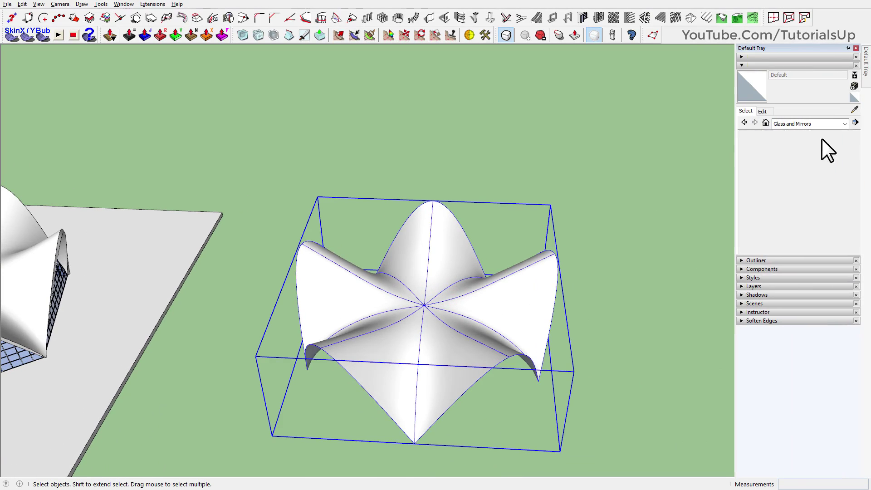
left_click(756, 320)
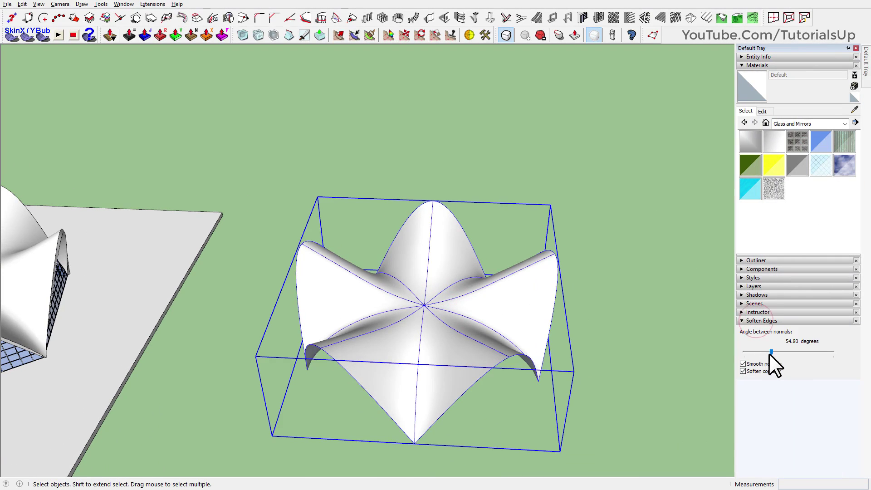
left_click(768, 353)
middle_click_drag(493, 313, 453, 337)
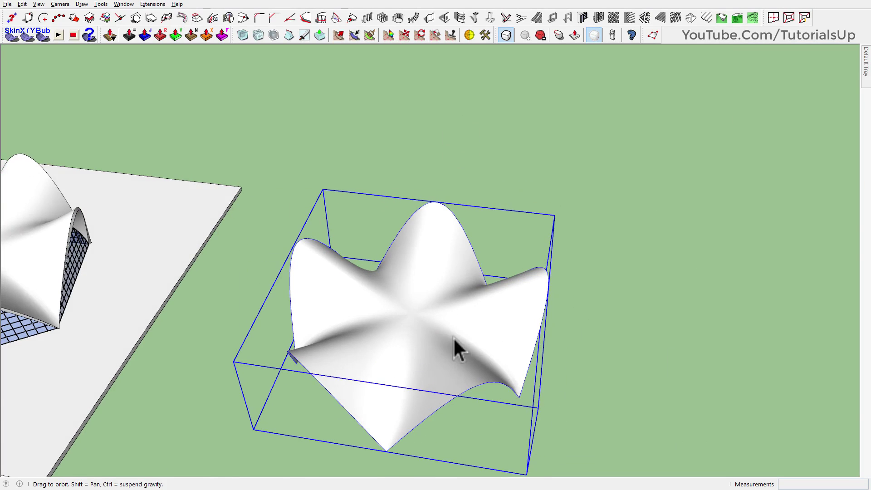
double_click(426, 313)
left_click(411, 288)
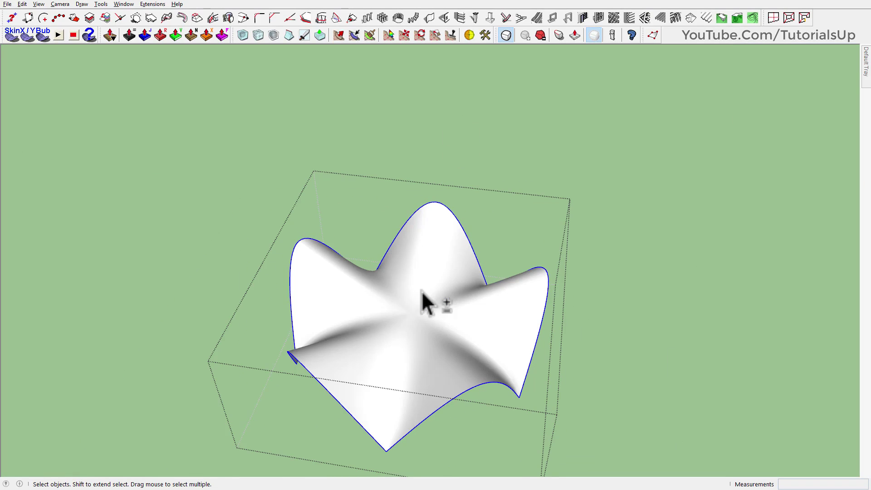
Copy the boundary edges and Paste In Place outside the group.
left_click(23, 4)
left_click(45, 48)
left_click(265, 111)
left_click(21, 4)
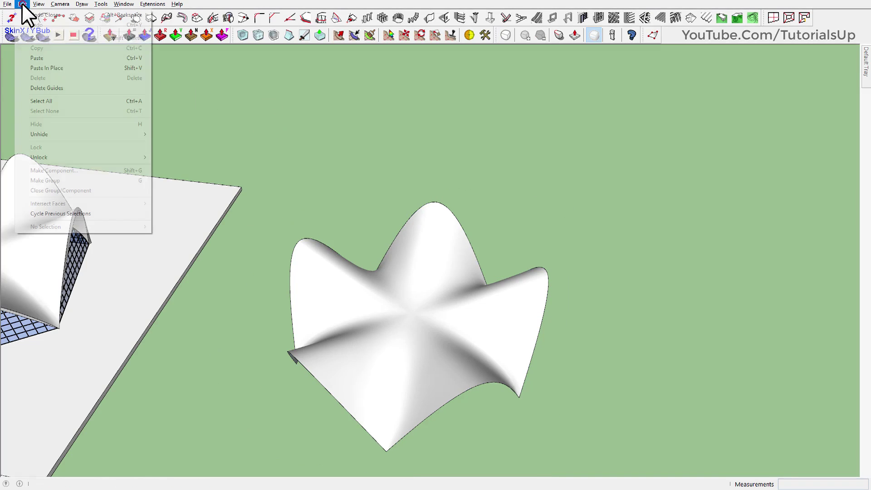
left_click(53, 66)
Move the pasted boundary copy to the right of the shell.
left_click(379, 152)
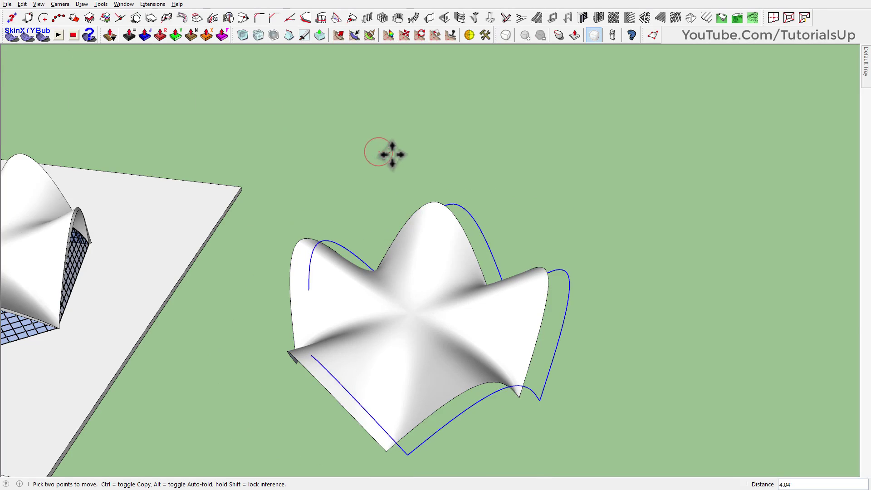
left_click(622, 192)
left_click_drag(705, 337, 431, 287)
mouse_move(496, 347)
middle_mouse_down()
mouse_move(453, 142)
mouse_move(440, 248)
middle_mouse_up()
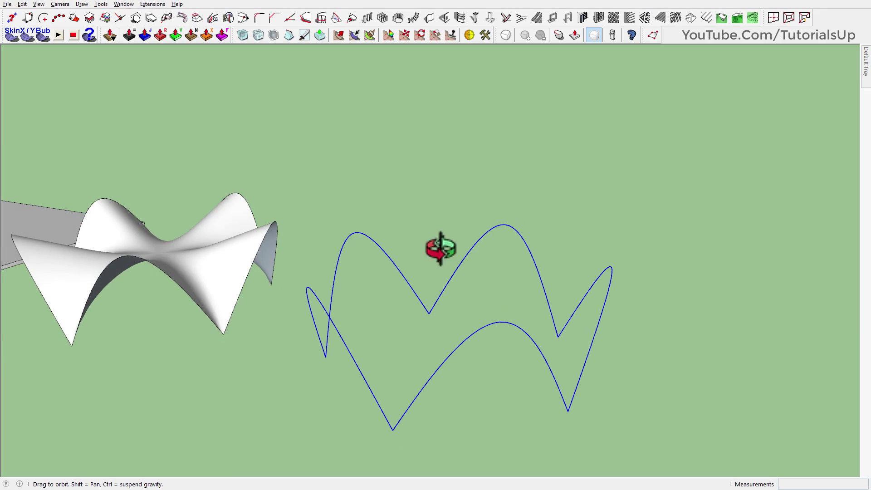
Generate a Soap Skin surface with 20 divisions across the boundary curve.
left_click(12, 37)
mouse_move(484, 316)
middle_mouse_down()
mouse_move(492, 402)
mouse_move(408, 354)
mouse_move(432, 276)
mouse_move(439, 353)
middle_mouse_up()
type("20")
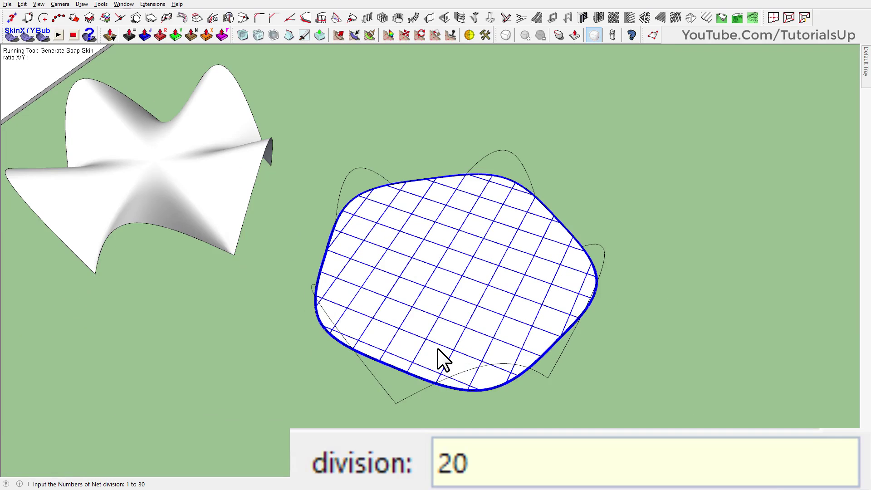
key("Return")
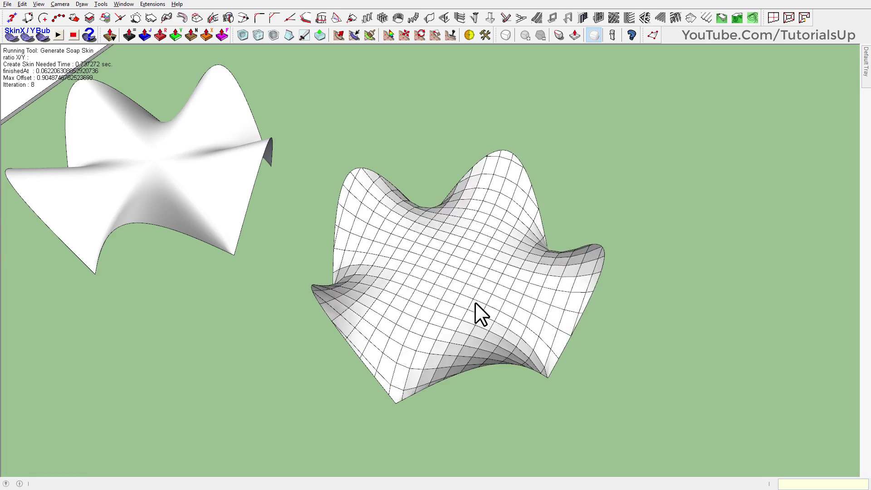
mouse_move(475, 302)
middle_mouse_down()
mouse_move(466, 292)
mouse_move(494, 101)
mouse_move(467, 175)
mouse_move(515, 125)
mouse_move(676, 128)
mouse_move(739, 165)
mouse_move(423, 342)
mouse_move(501, 301)
middle_mouse_up()
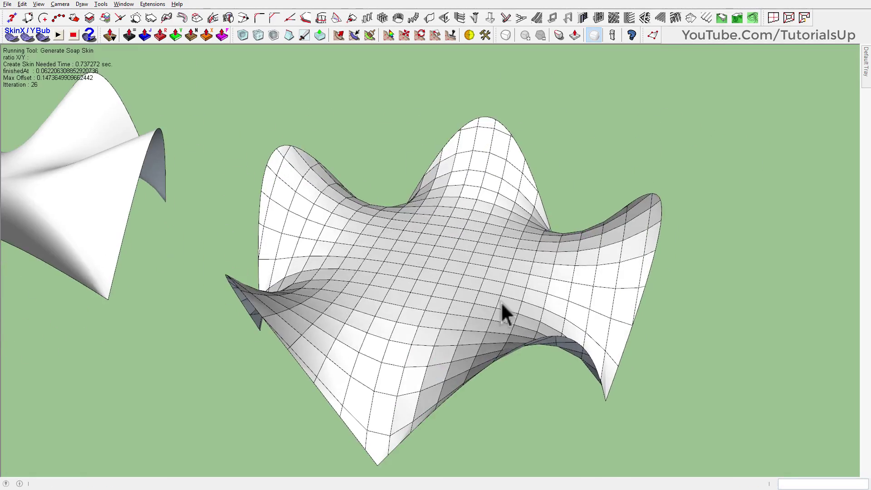
Soften the soap skin's grid edges at 53.90 degrees.
left_click(486, 278)
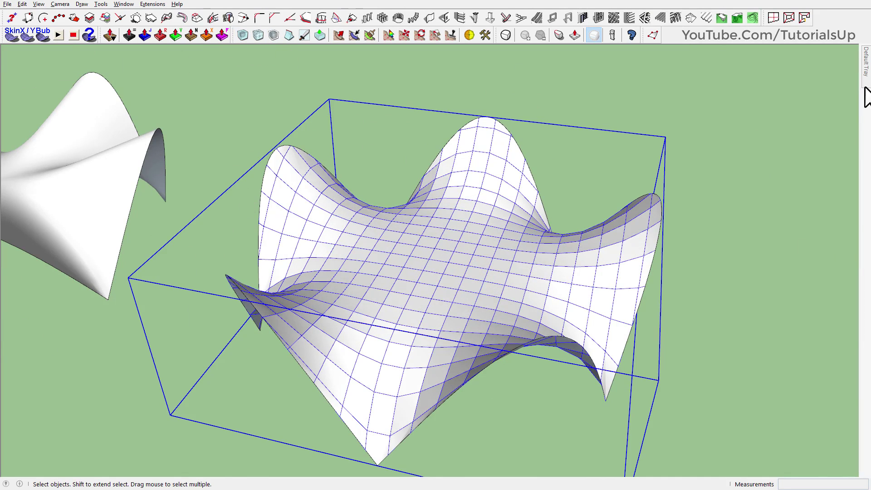
mouse_move(866, 61)
left_click_drag(761, 350, 766, 353)
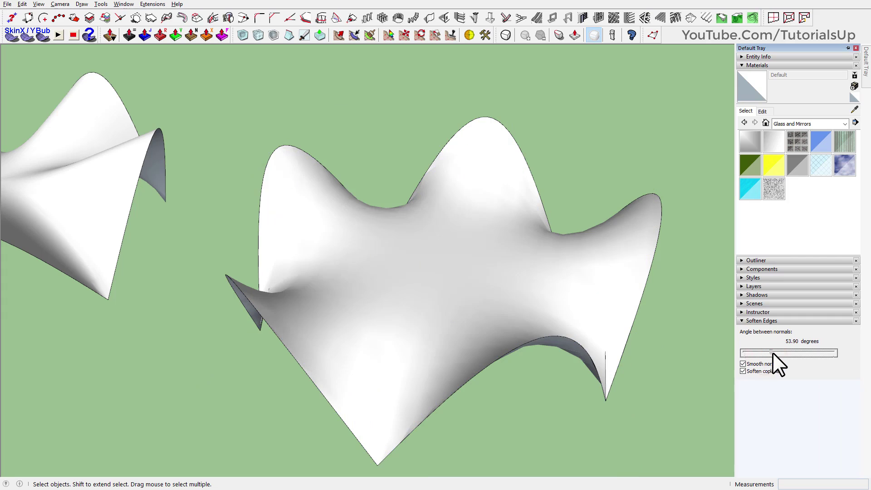
left_click(700, 367)
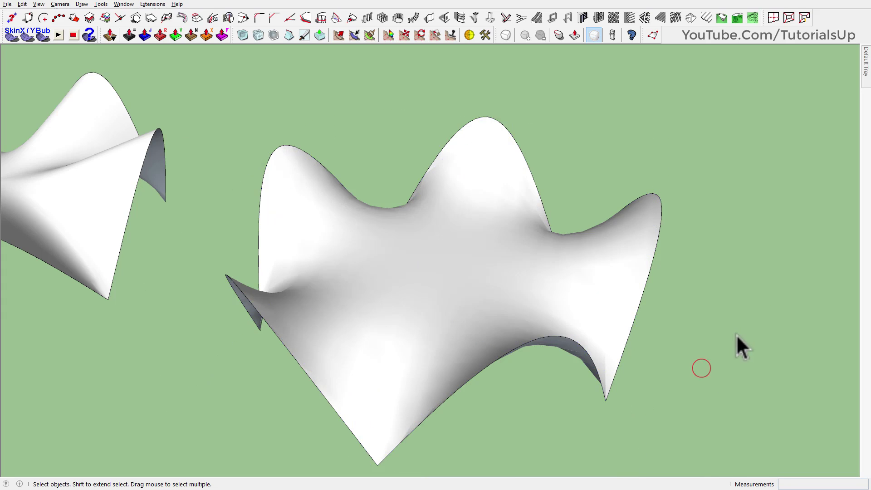
mouse_move(739, 346)
middle_mouse_down()
mouse_move(506, 249)
mouse_move(320, 361)
mouse_move(398, 399)
mouse_move(394, 307)
mouse_move(530, 336)
mouse_move(551, 274)
mouse_move(447, 346)
mouse_move(536, 292)
mouse_move(472, 256)
mouse_move(111, 340)
mouse_move(335, 243)
mouse_move(443, 305)
mouse_move(108, 235)
mouse_move(272, 286)
middle_mouse_up()
middle_click_drag(276, 213, 369, 233, "shift")
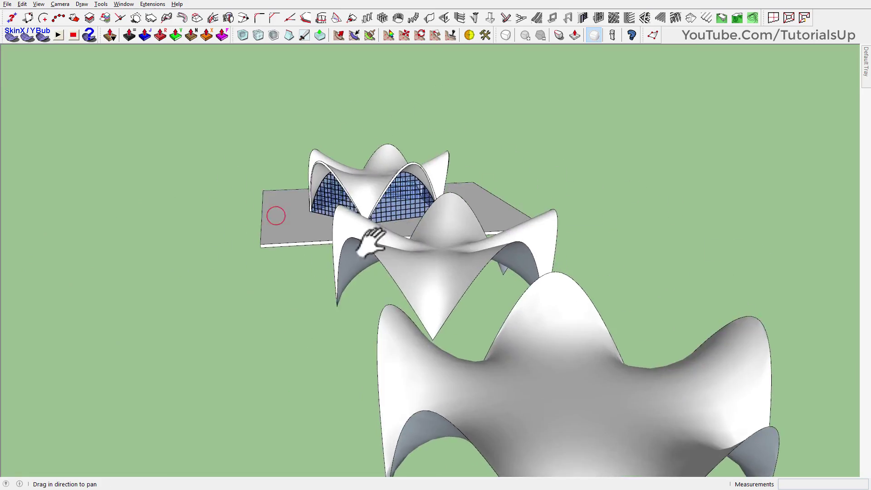
mouse_move(351, 178)
middle_mouse_down("shift")
mouse_move(344, 171)
mouse_move(358, 322)
mouse_move(252, 297)
mouse_move(297, 253)
mouse_move(324, 247)
mouse_move(275, 230)
mouse_move(849, 282)
mouse_move(620, 261)
mouse_move(686, 208)
mouse_move(702, 243)
mouse_move(490, 243)
mouse_move(414, 349)
mouse_move(301, 249)
mouse_move(331, 363)
mouse_move(287, 414)
mouse_move(335, 338)
mouse_move(369, 258)
mouse_move(345, 272)
middle_mouse_up("shift")
scroll(358, 322, "up", 3)
scroll(702, 243, "down", 3)
scroll(413, 349, "down", 3)
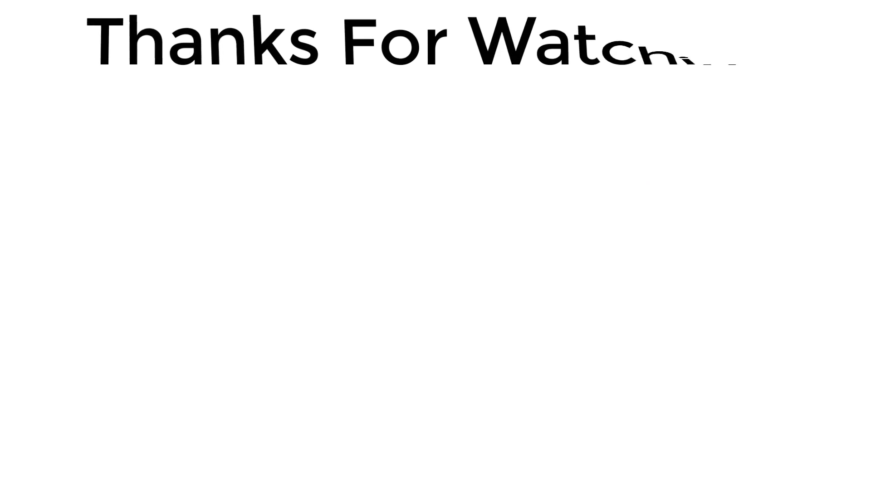